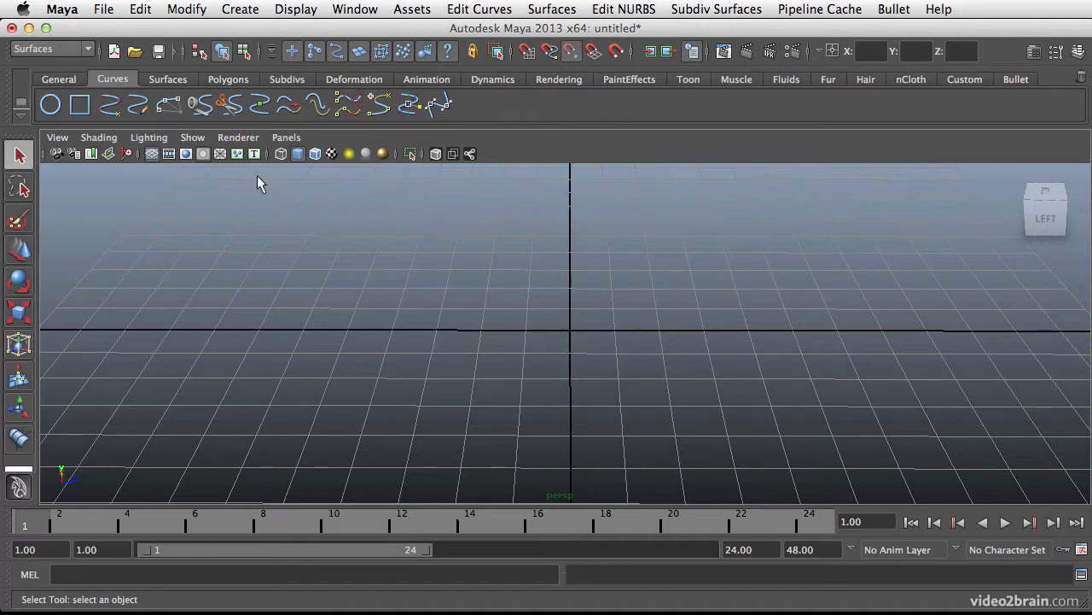
Start an EP curve in the front view beside the vertical axis, placing three edit points for the vase's foot and stem.
click(184, 82)
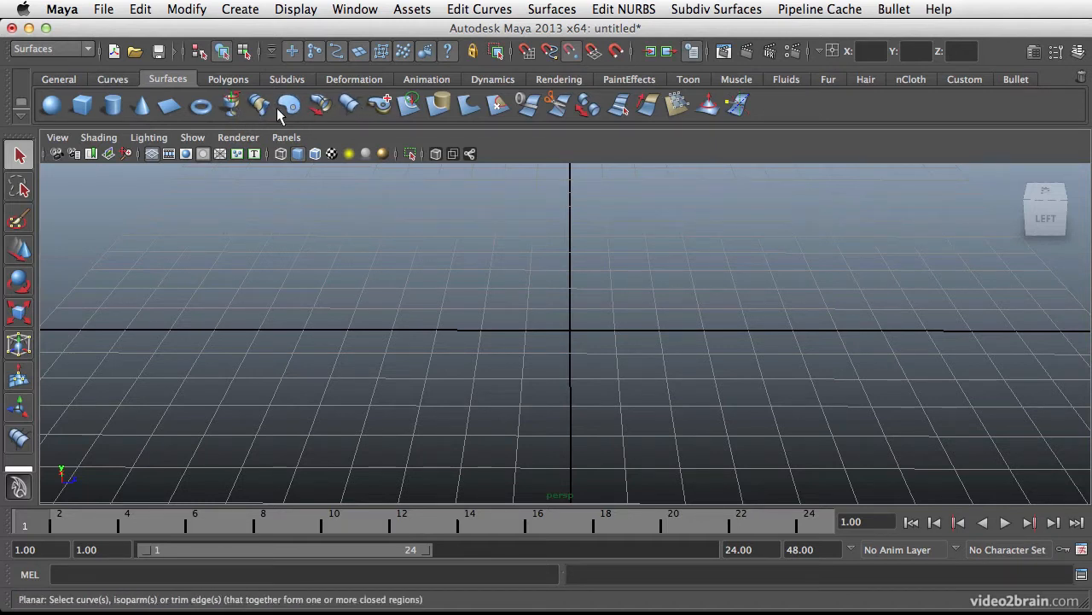
click(122, 78)
alt+drag(577, 355, 539, 335)
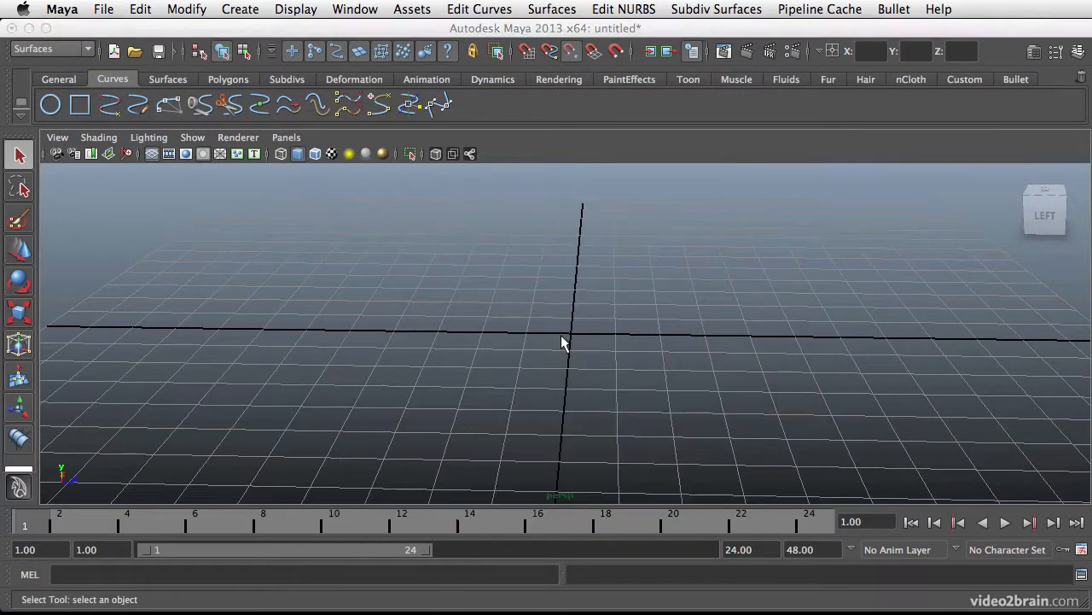
key(space)
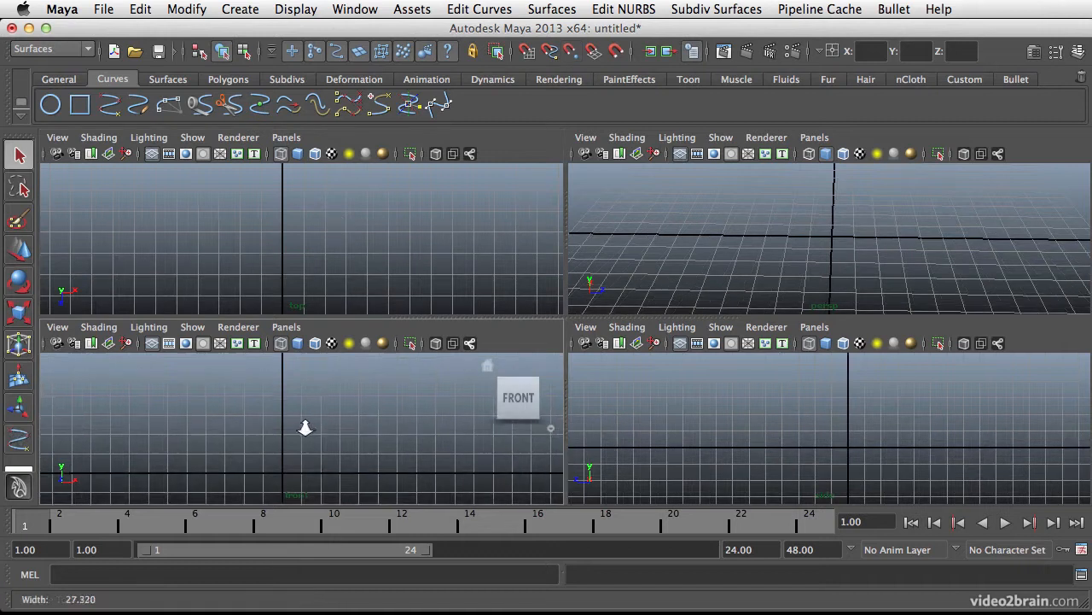
alt+middle_drag(305, 427, 329, 441)
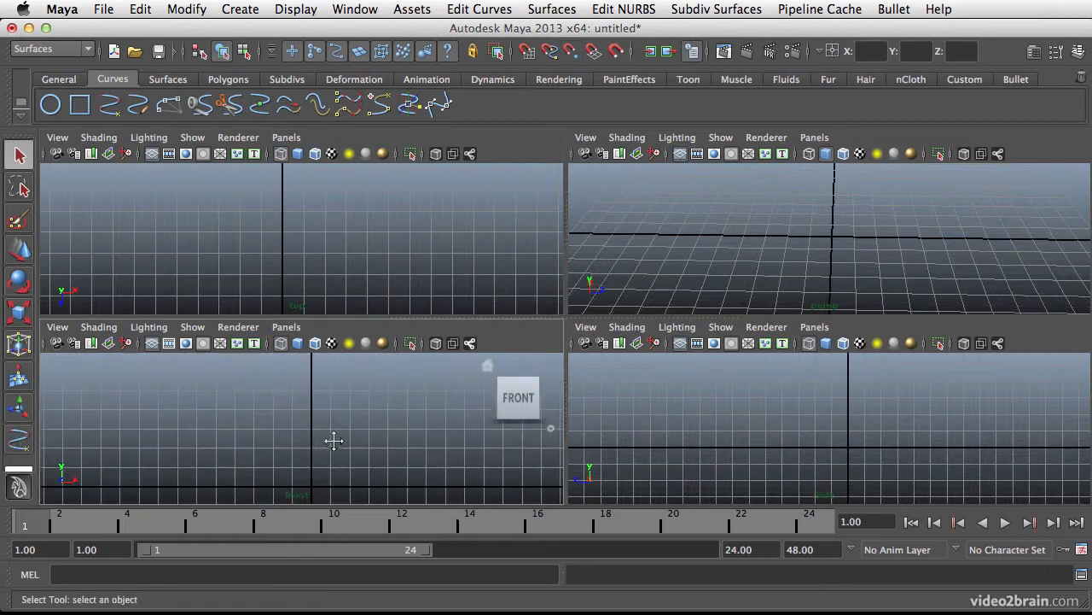
click(114, 102)
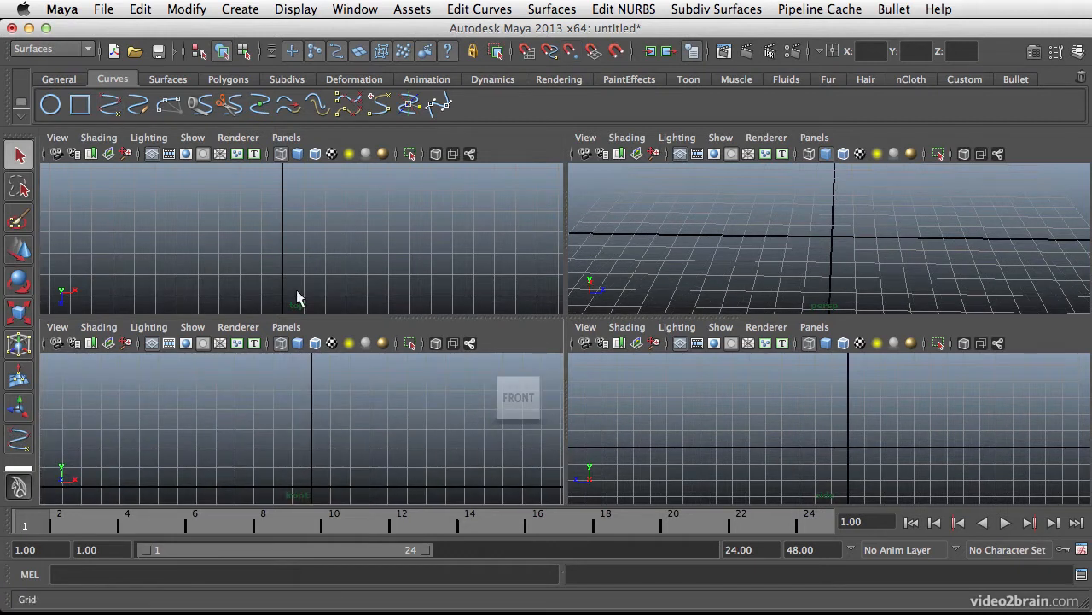
key(space)
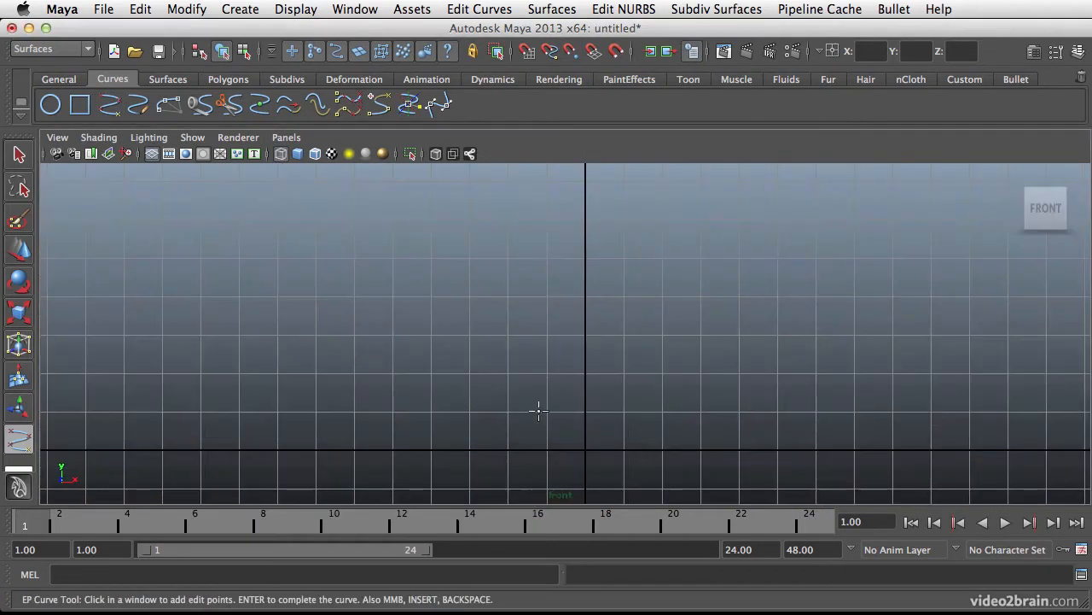
click(518, 453)
click(553, 390)
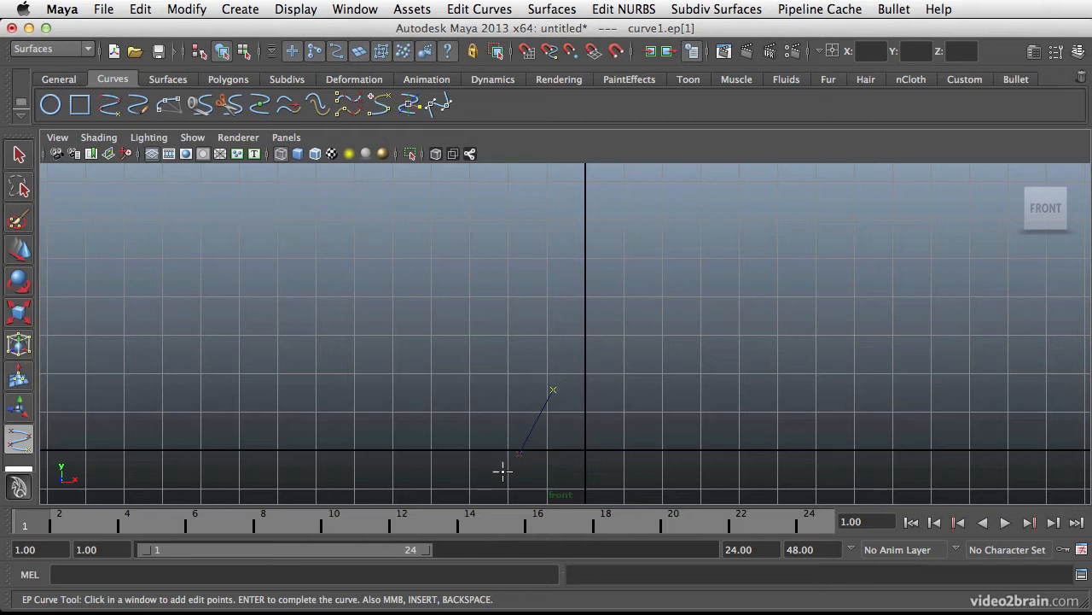
click(524, 322)
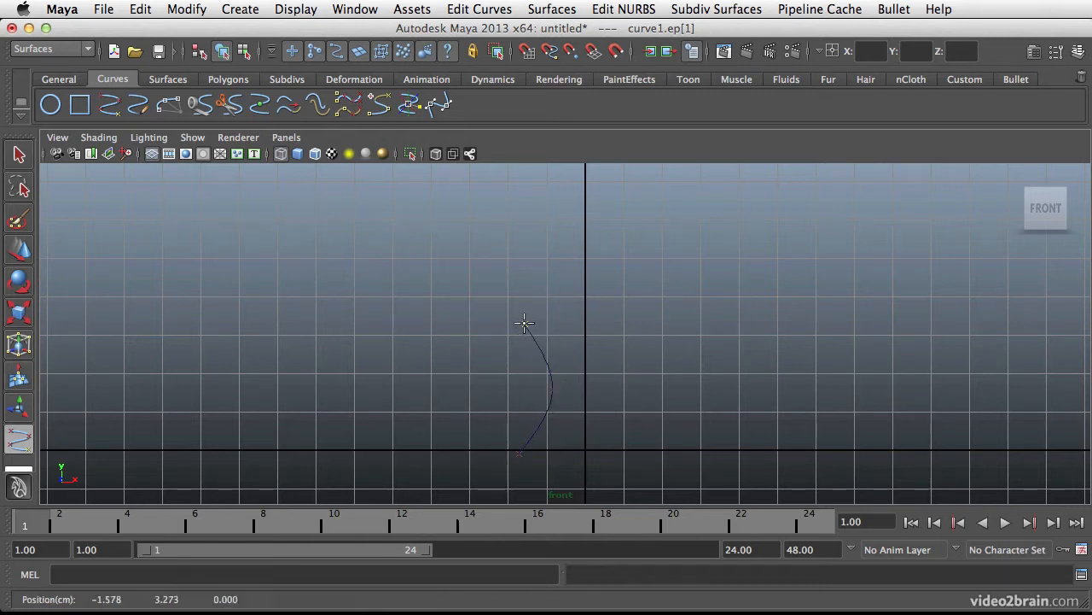
mouse_move(524, 322)
mouse_down()
mouse_move(512, 316)
mouse_move(492, 348)
mouse_move(536, 309)
mouse_move(537, 292)
mouse_move(527, 359)
mouse_move(520, 310)
mouse_move(523, 322)
mouse_up()
drag(523, 323, 522, 324)
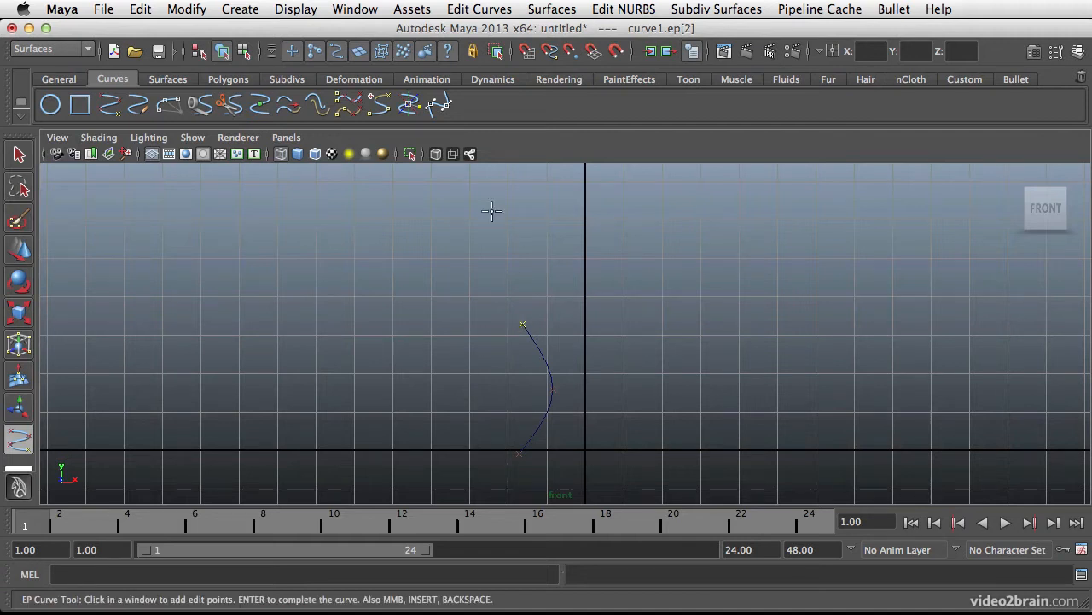
Add two higher edit points to form the vase's wide bulge and narrower rim, and complete the profile curve.
drag(444, 214, 453, 202)
alt+middle_drag(519, 255, 517, 350)
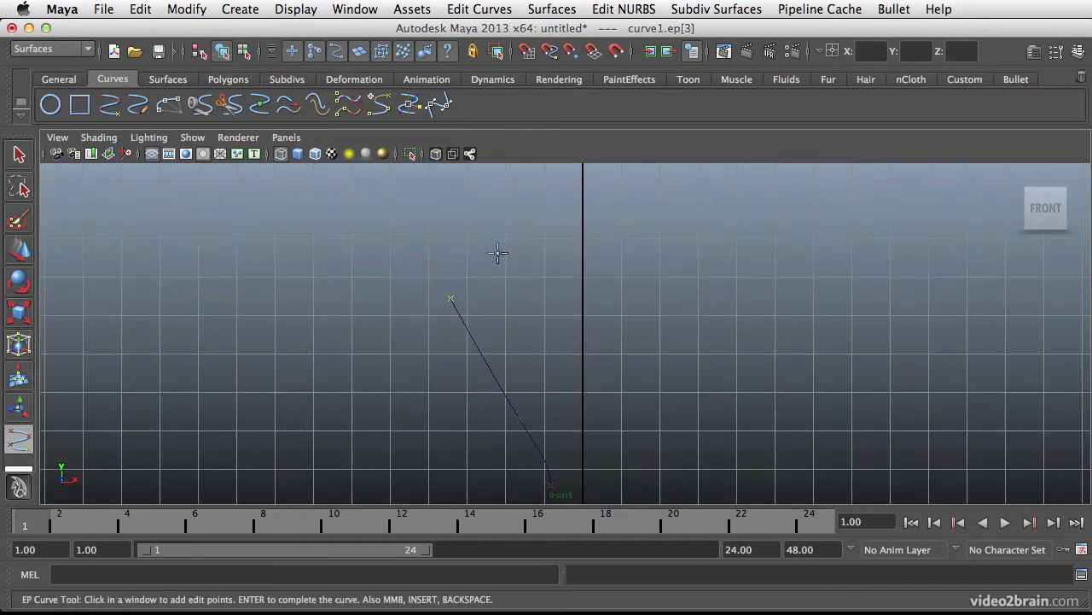
drag(518, 207, 510, 188)
alt+right_drag(639, 280, 494, 293)
alt+middle_drag(577, 305, 532, 219)
alt+right_drag(581, 322, 531, 329)
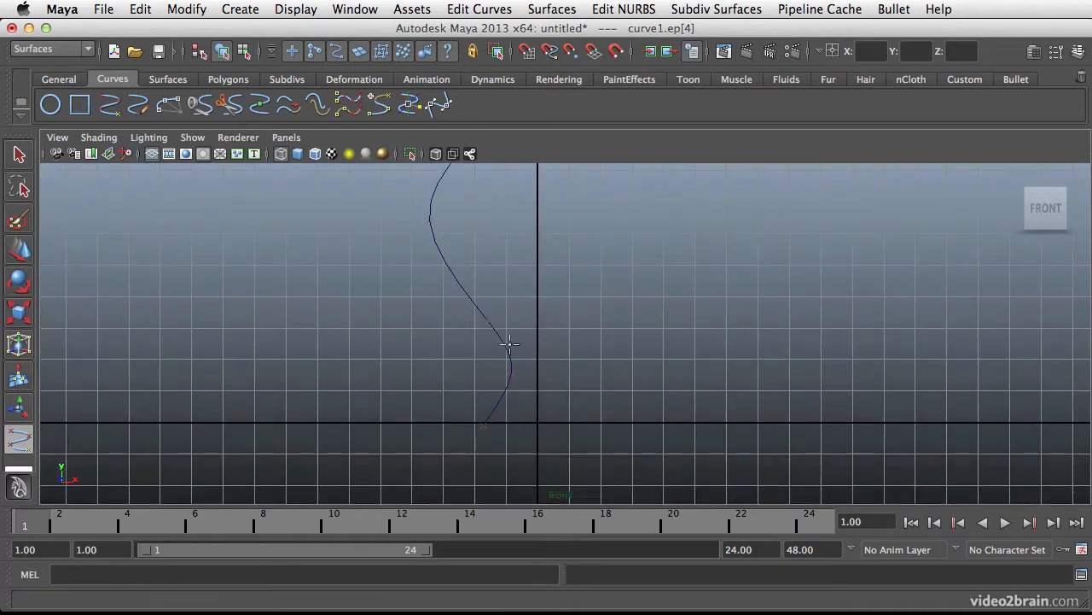
alt+middle_drag(507, 342, 510, 433)
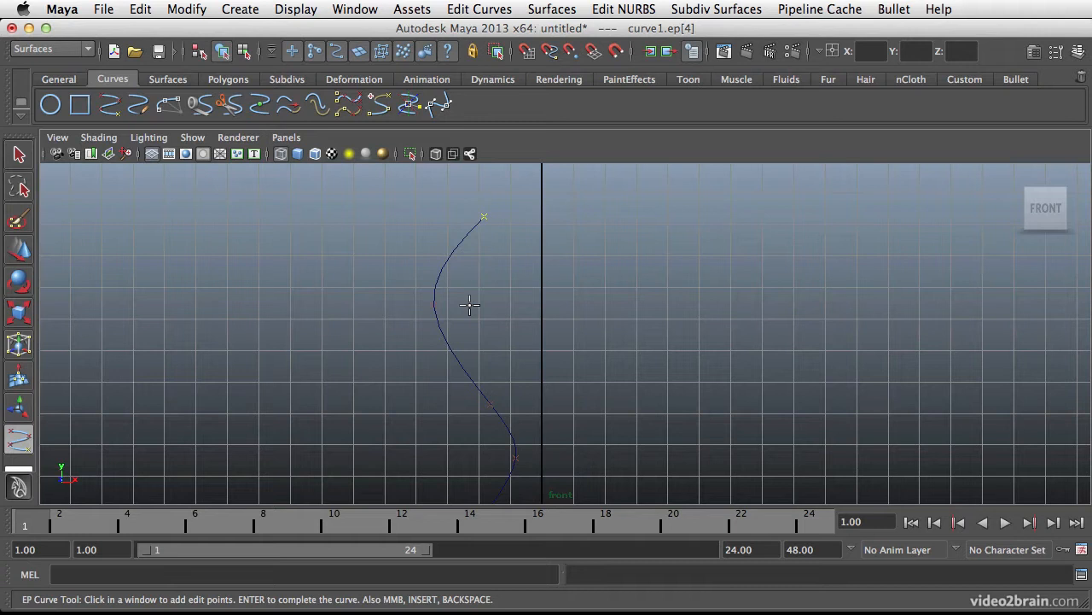
key(Return)
Try selecting the edit point at the curve's outer bulge and return the curve to object mode.
alt+right_drag(555, 385, 477, 384)
alt+middle_drag(476, 385, 424, 274)
alt+middle_drag(445, 335, 445, 395)
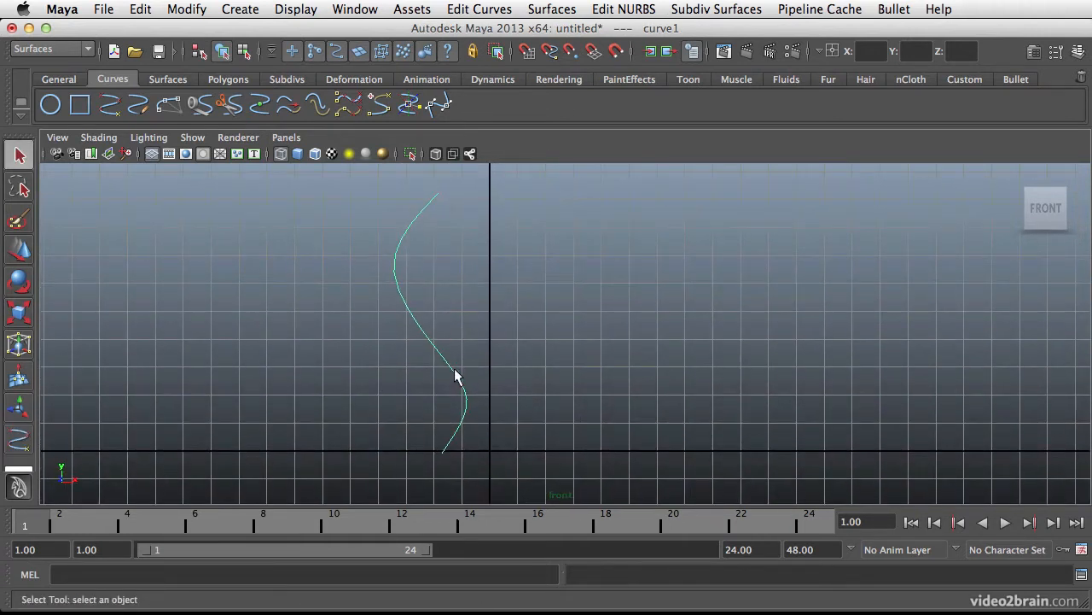
right_drag(453, 345, 452, 386)
drag(359, 270, 434, 268)
key(w)
key(ctrl+z)
key(q)
click(545, 230)
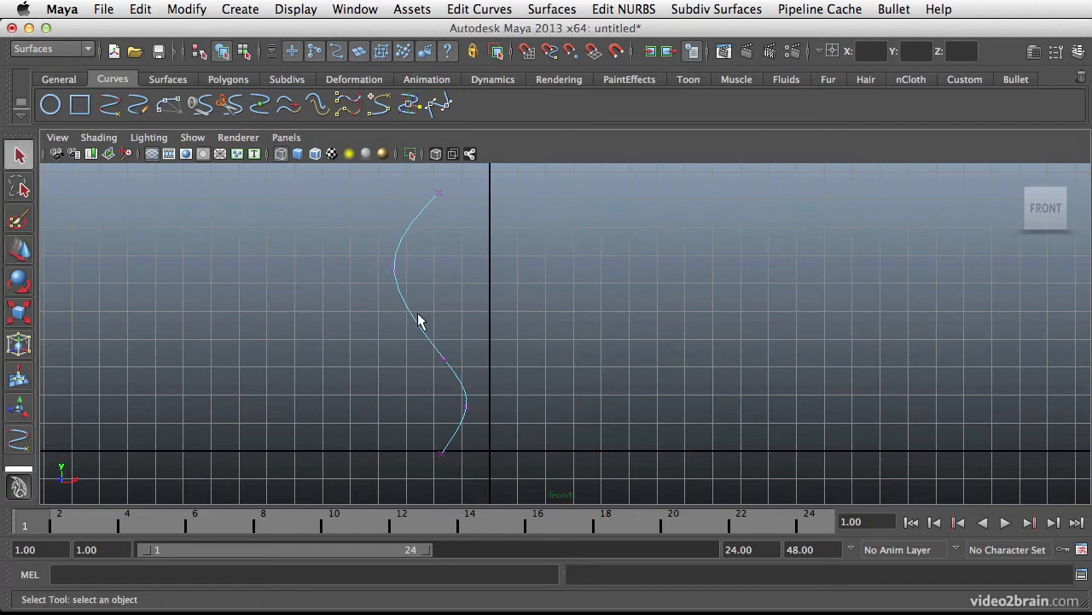
right_drag(415, 327, 479, 305)
Select the profile curve in the perspective view and revolve it with the current options.
key(space)
key(space)
alt+drag(726, 293, 618, 297)
alt+right_drag(617, 297, 493, 330)
alt+middle_drag(571, 336, 518, 397)
alt+right_drag(517, 392, 493, 378)
alt+middle_drag(494, 378, 494, 393)
alt+drag(495, 393, 456, 310)
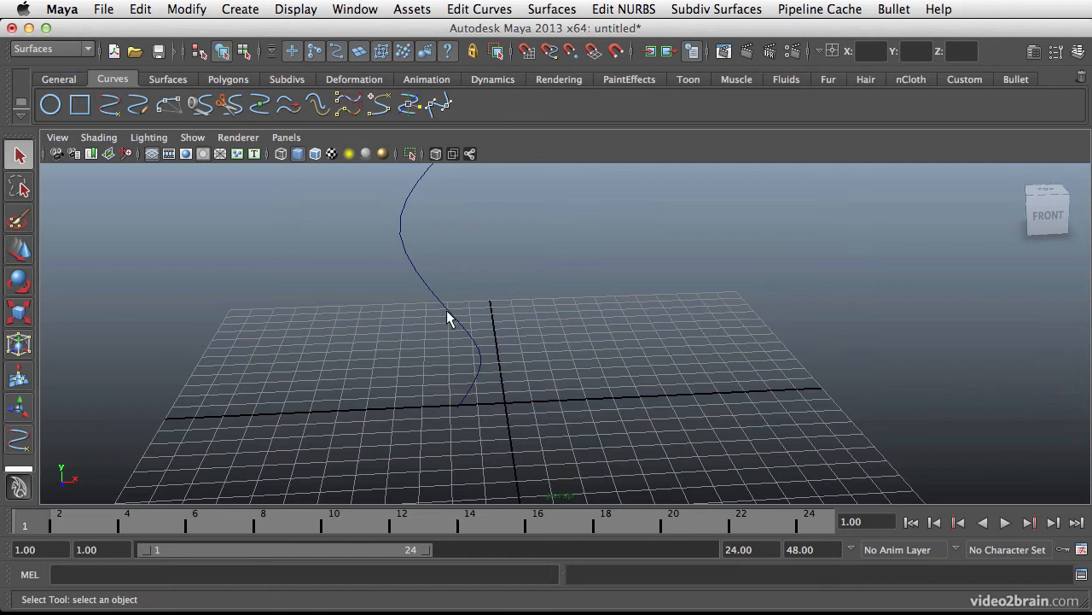
click(446, 309)
alt+right_drag(580, 306, 498, 316)
alt+middle_drag(498, 316, 493, 356)
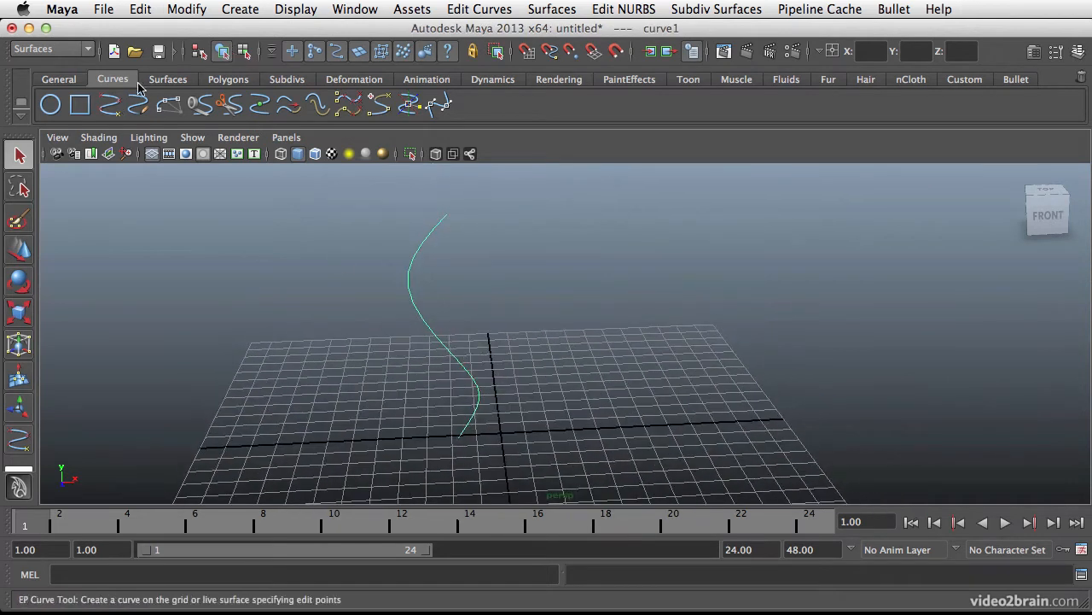
click(158, 80)
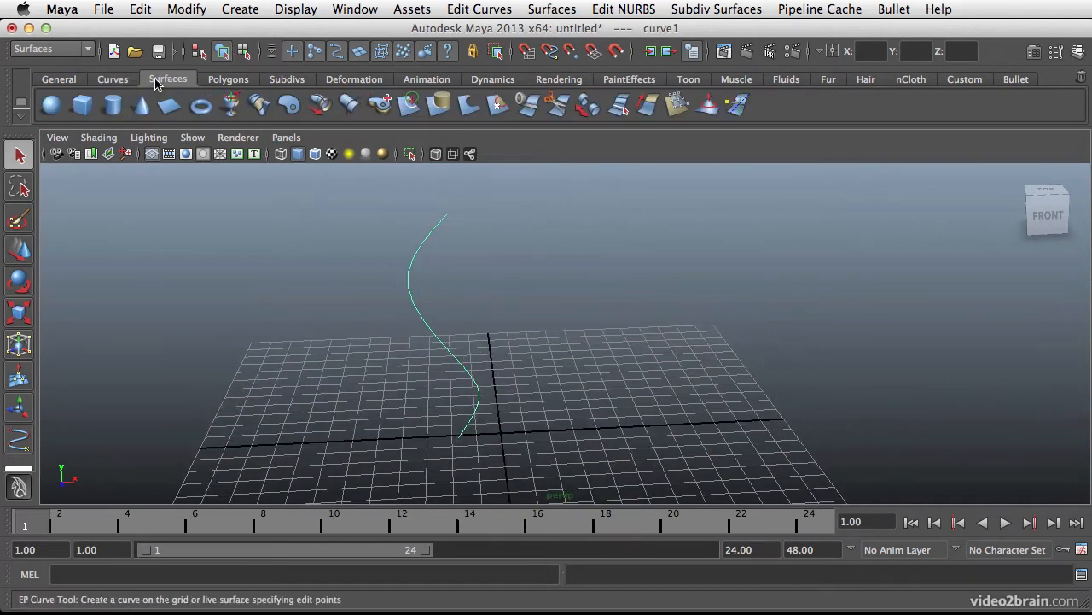
click(229, 106)
mouse_move(503, 369)
alt+mouse_down()
mouse_move(497, 295)
mouse_move(521, 334)
mouse_move(485, 367)
alt+mouse_up()
alt+middle_drag(551, 319, 526, 307)
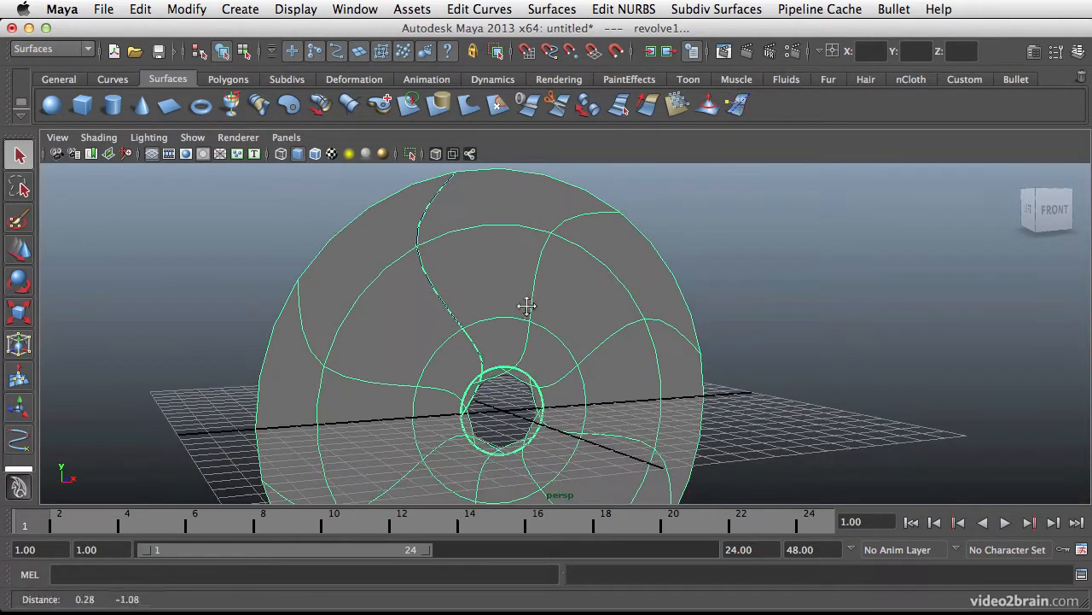
alt+right_drag(527, 307, 435, 331)
alt+drag(512, 340, 470, 360)
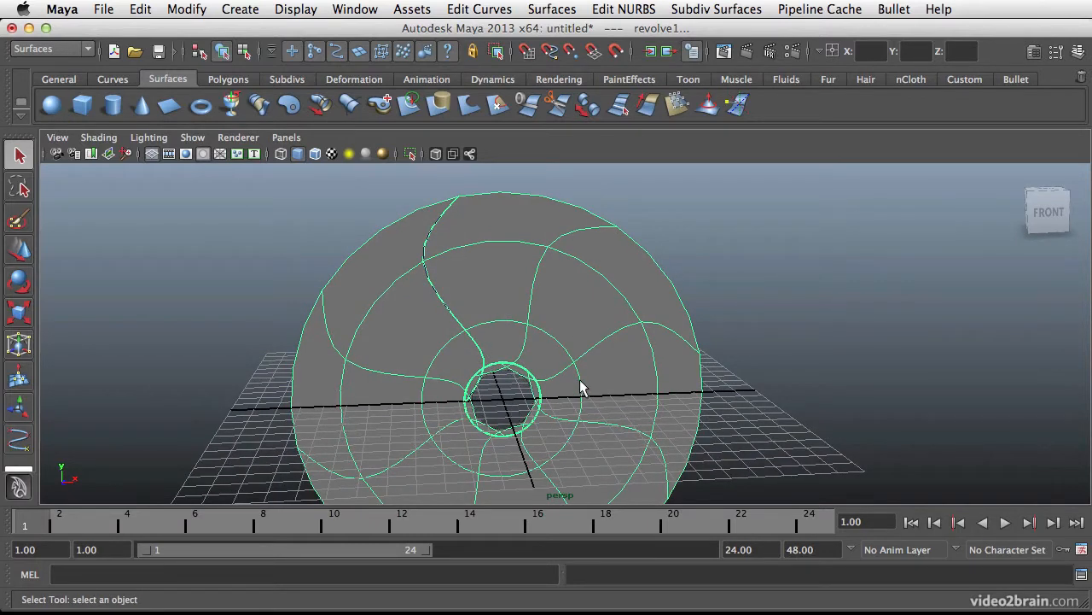
Delete the disc-like revolved surface, keeping the profile curve.
alt+drag(551, 367, 502, 237)
key(Delete)
alt+drag(502, 373, 529, 366)
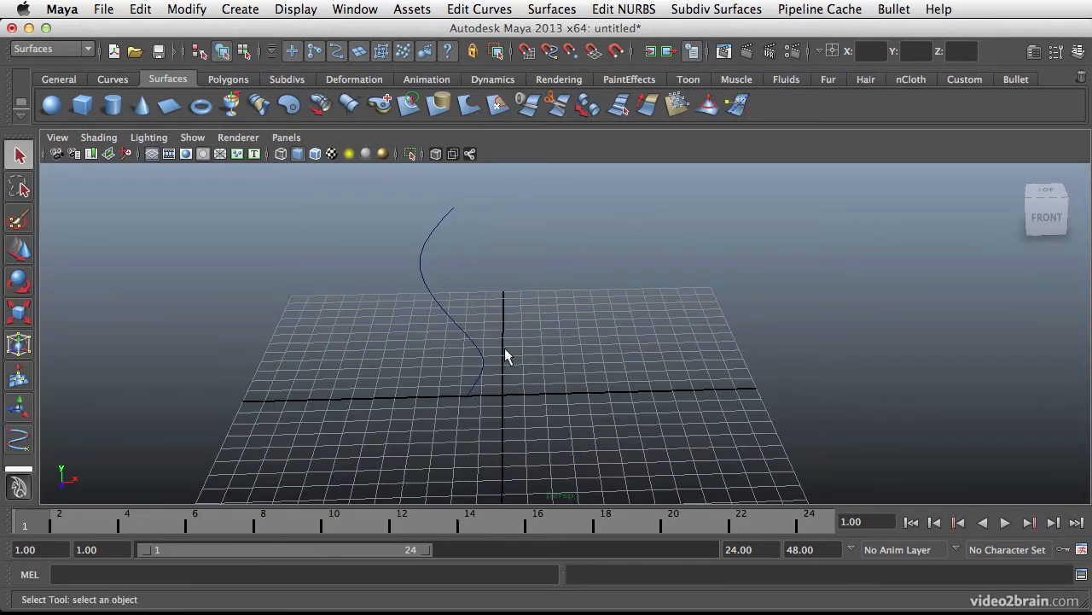
alt+drag(491, 208, 500, 341)
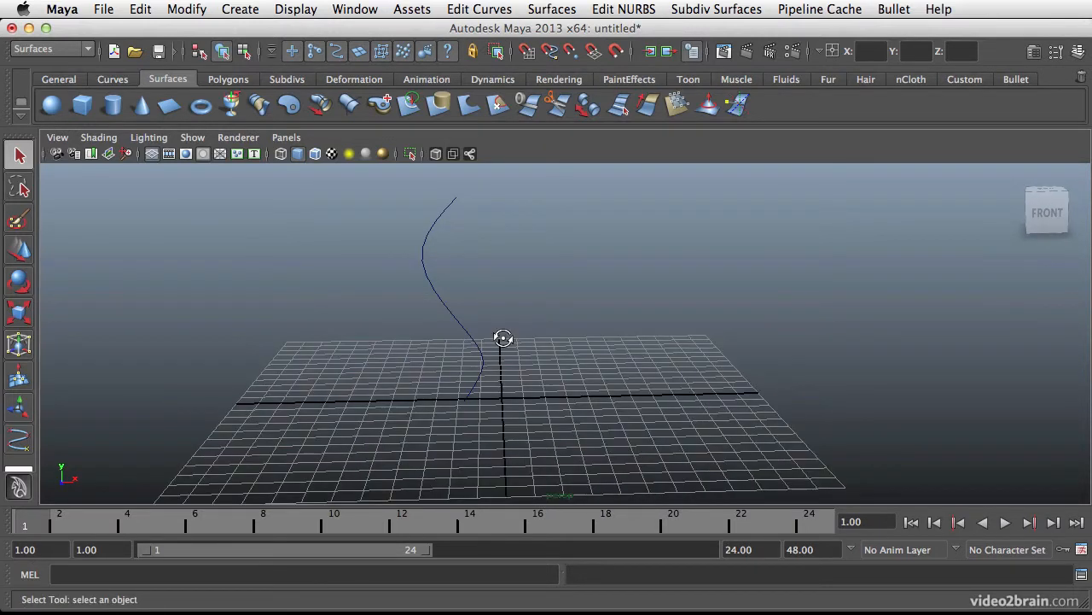
Revolve the profile curve around the Y axis to create the vase surface.
double_click(230, 111)
drag(316, 128, 892, 130)
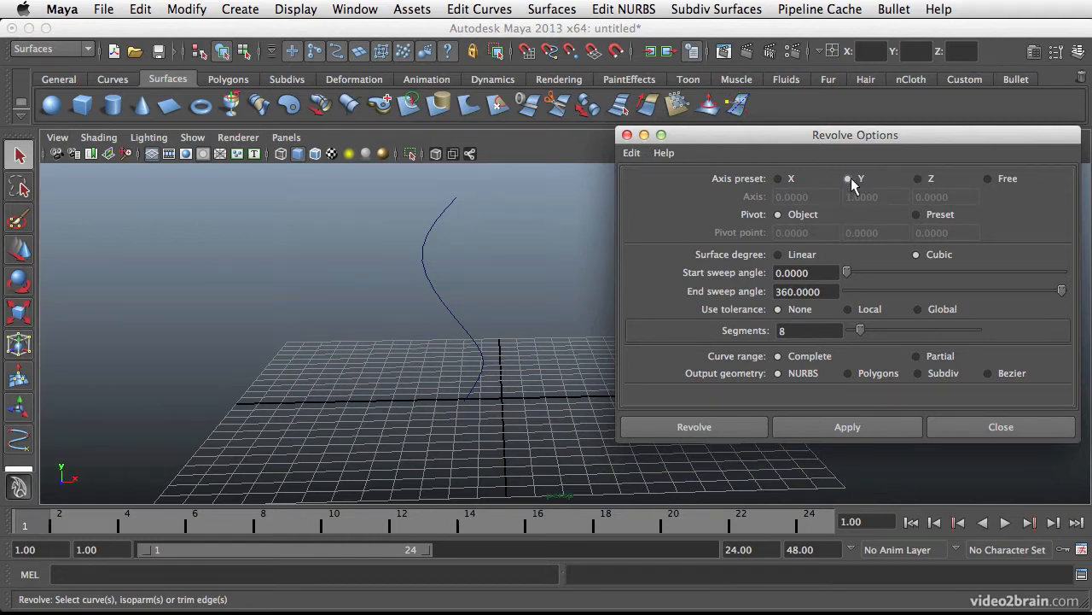
click(436, 226)
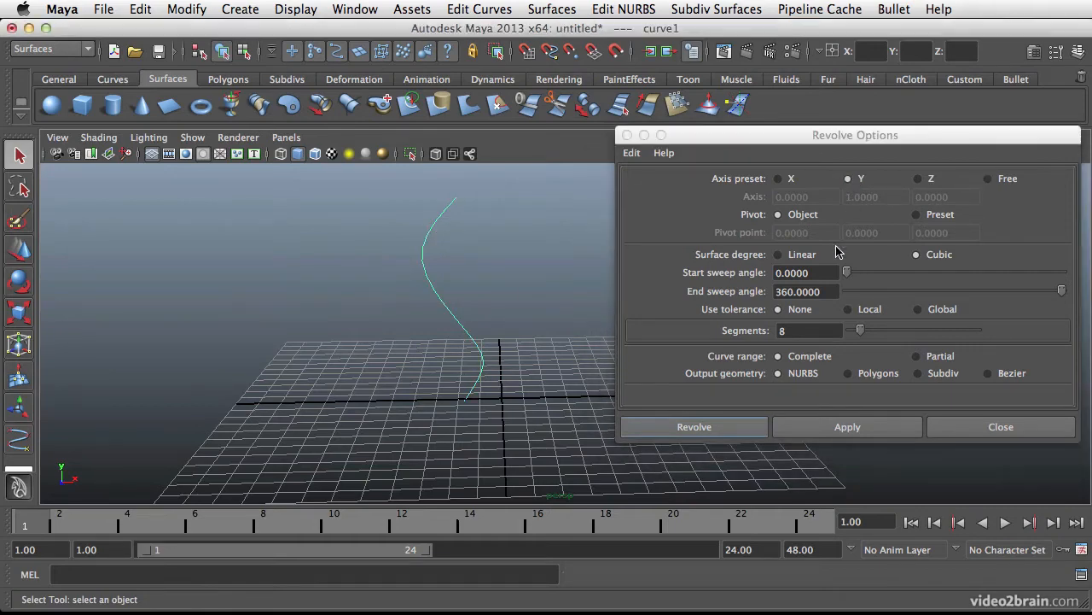
click(694, 427)
alt+drag(649, 265, 555, 325)
alt+right_drag(404, 305, 505, 311)
alt+middle_drag(505, 310, 580, 313)
alt+drag(491, 322, 555, 305)
click(385, 362)
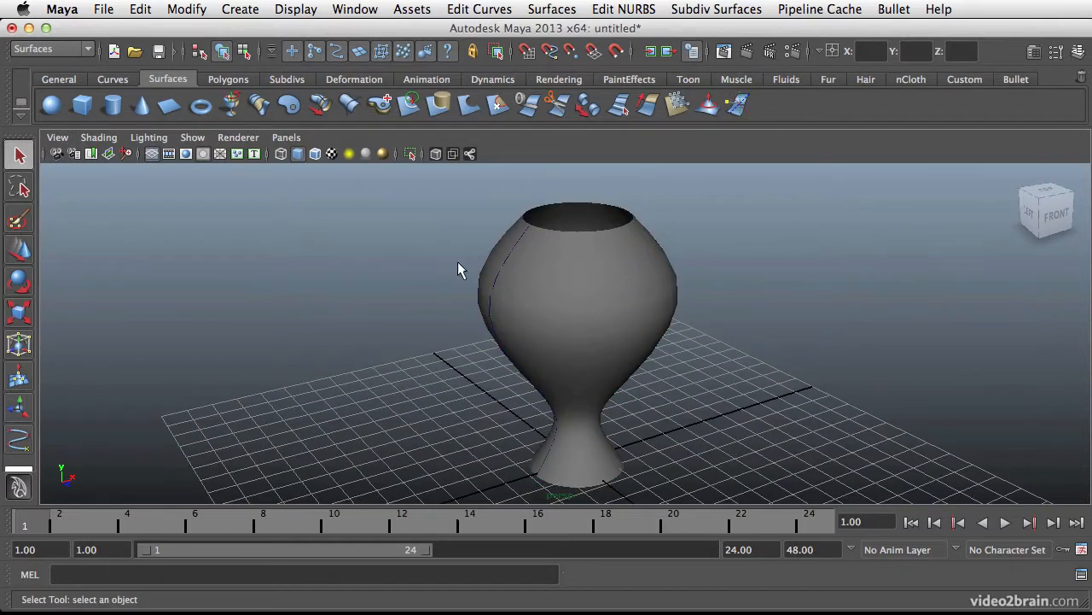
Try to reach the profile curve's component modes by selecting it where it lies on the vase surface.
click(498, 288)
click(421, 299)
click(498, 285)
click(496, 285)
right_click(498, 281)
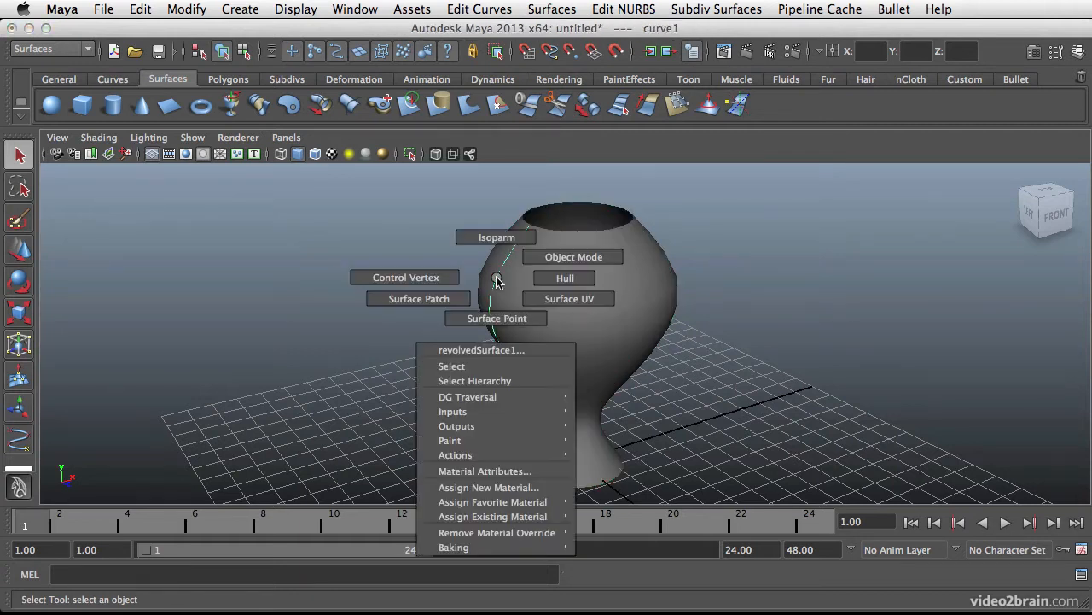
click(572, 289)
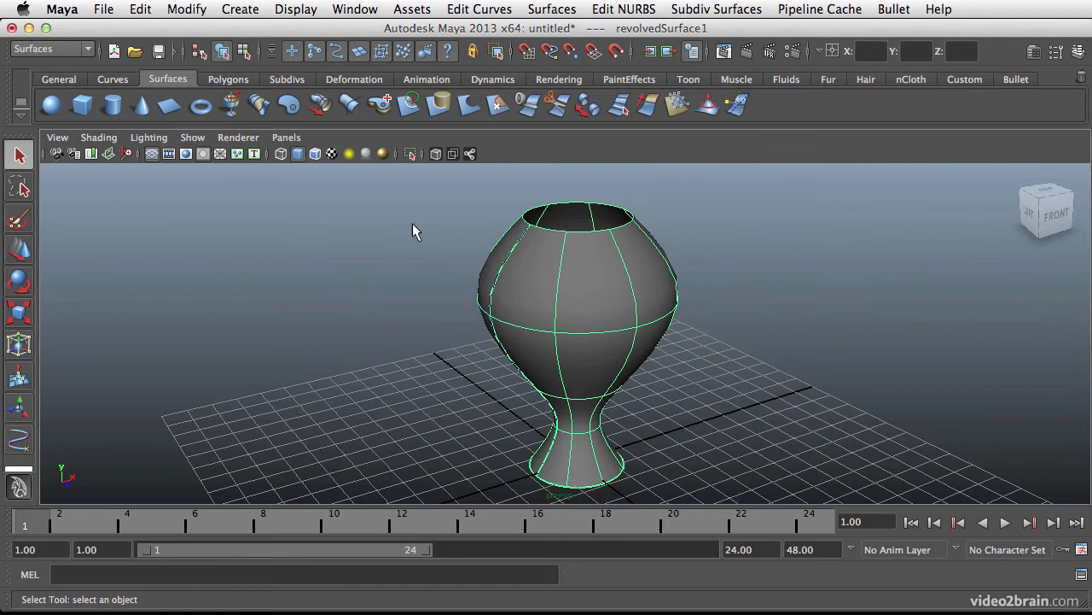
alt+right_drag(405, 295, 604, 329)
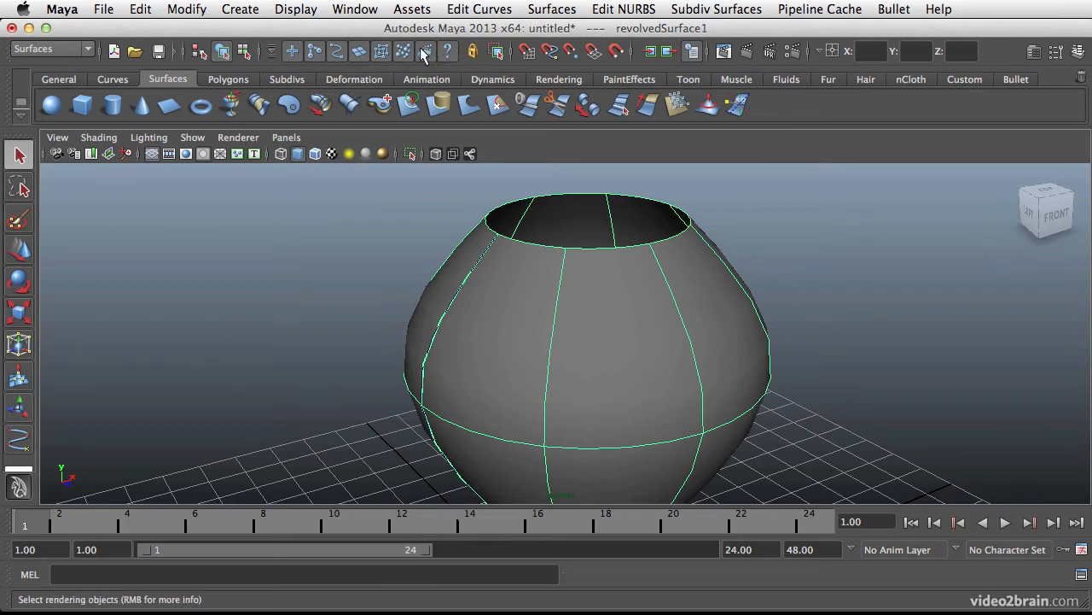
Disable the selection of surface objects and select the profile curve across the vase's upper body.
click(359, 52)
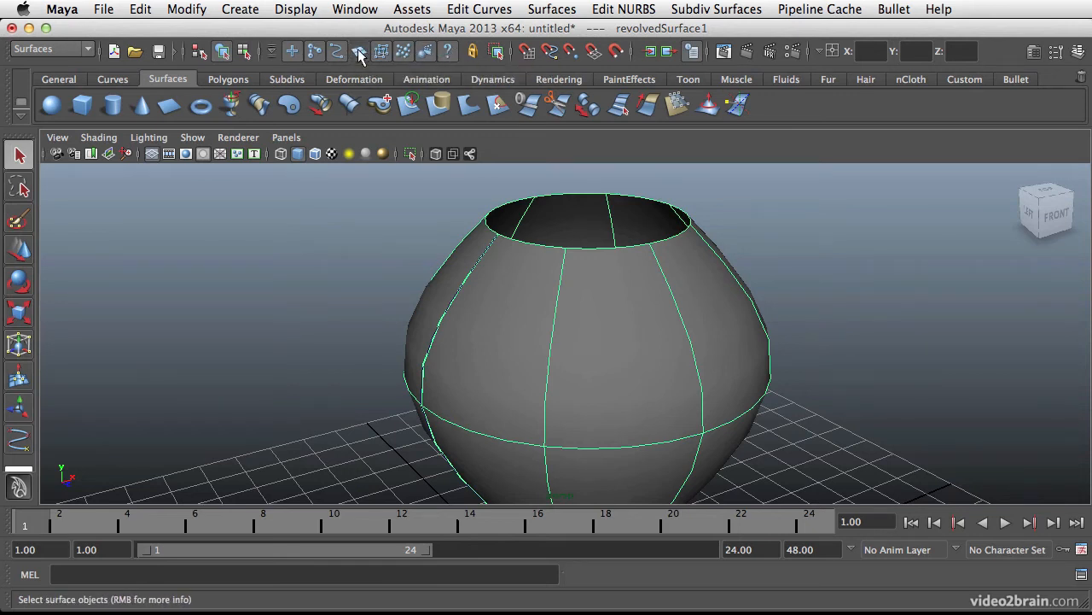
click(836, 303)
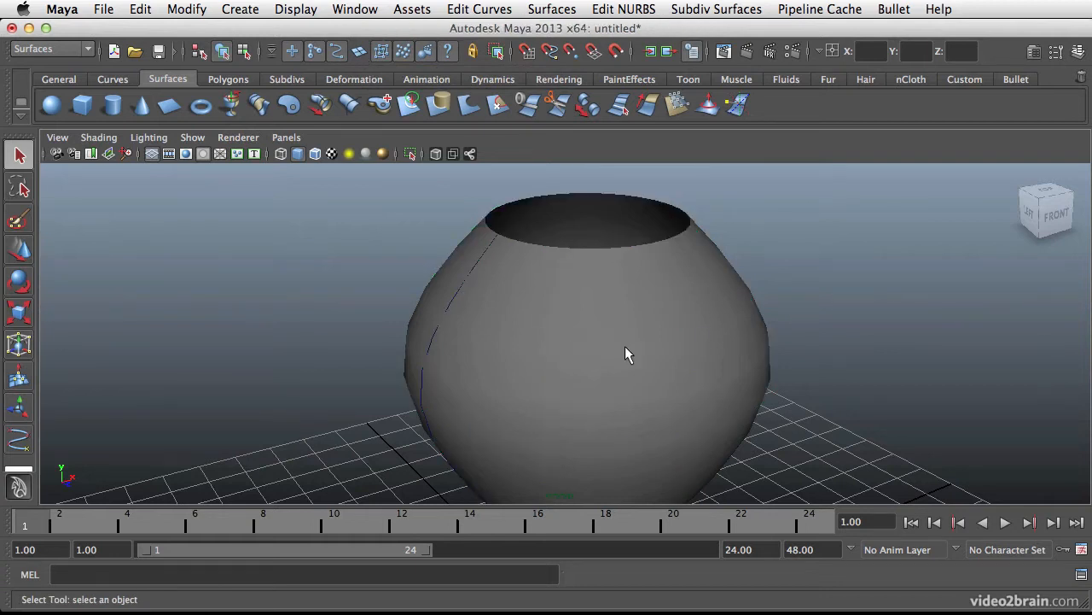
drag(731, 230, 414, 254)
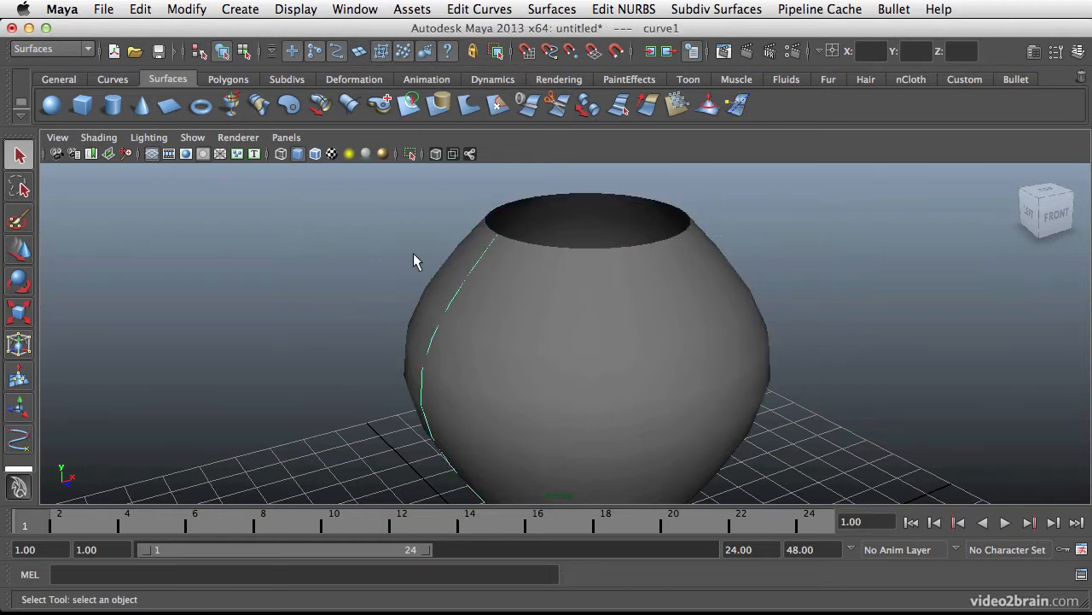
Switch the profile curve to edit point mode and select the edit point at the vase's widest part.
right_click(456, 300)
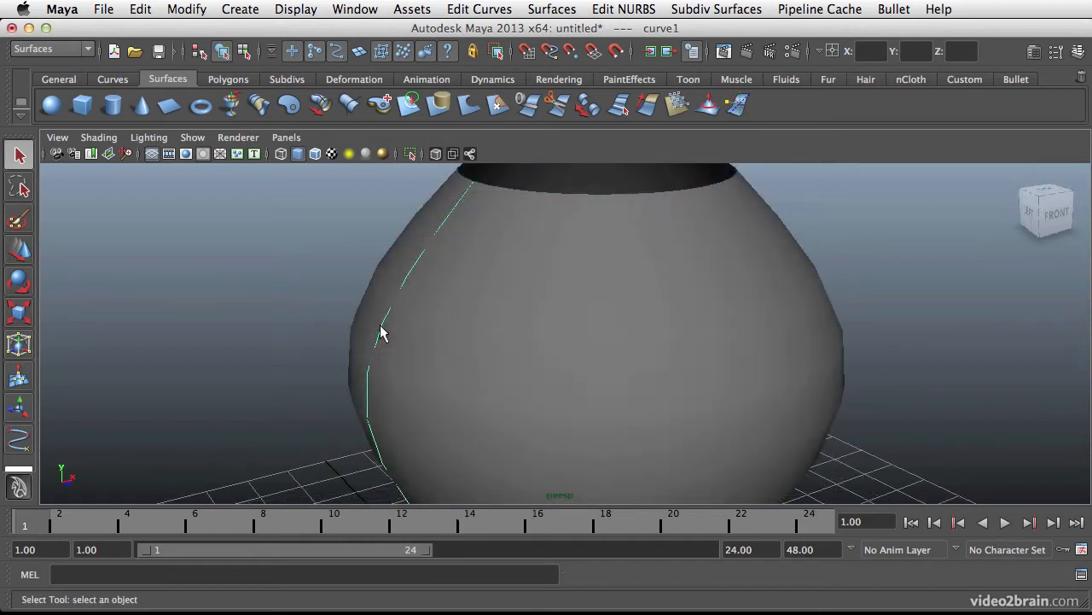
right_drag(382, 333, 386, 367)
alt+drag(409, 370, 387, 343)
alt+right_drag(387, 343, 359, 336)
key(q)
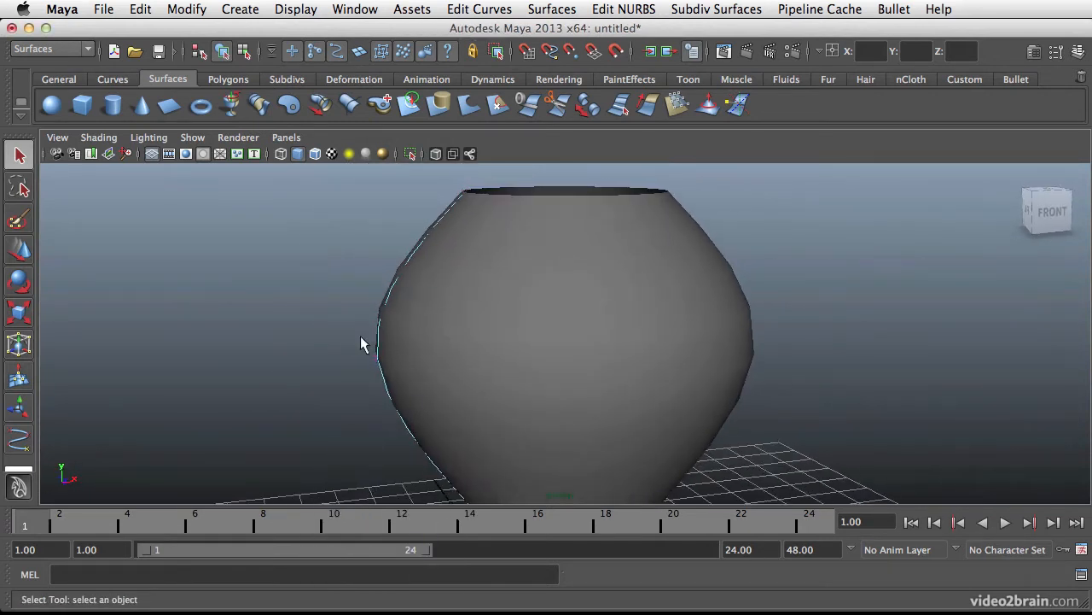
click(377, 358)
Move the selected edit point inward toward the vase's axis to pinch its body into a slim waist.
key(w)
alt+drag(445, 351, 436, 339)
drag(367, 297, 480, 285)
drag(421, 257, 472, 315)
alt+right_drag(601, 316, 537, 307)
alt+drag(537, 308, 559, 358)
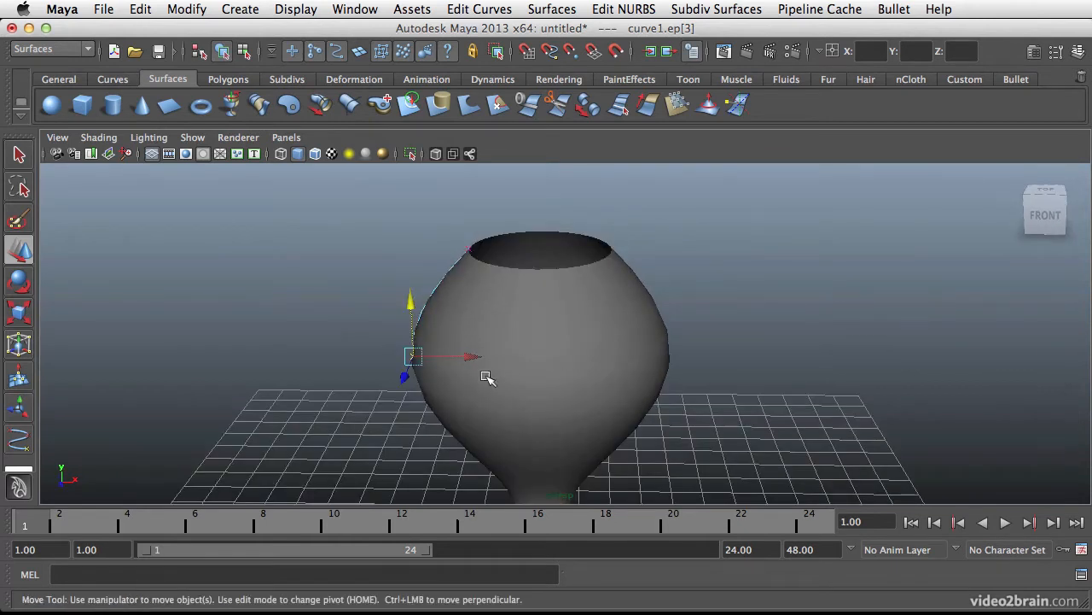
drag(473, 355, 541, 256)
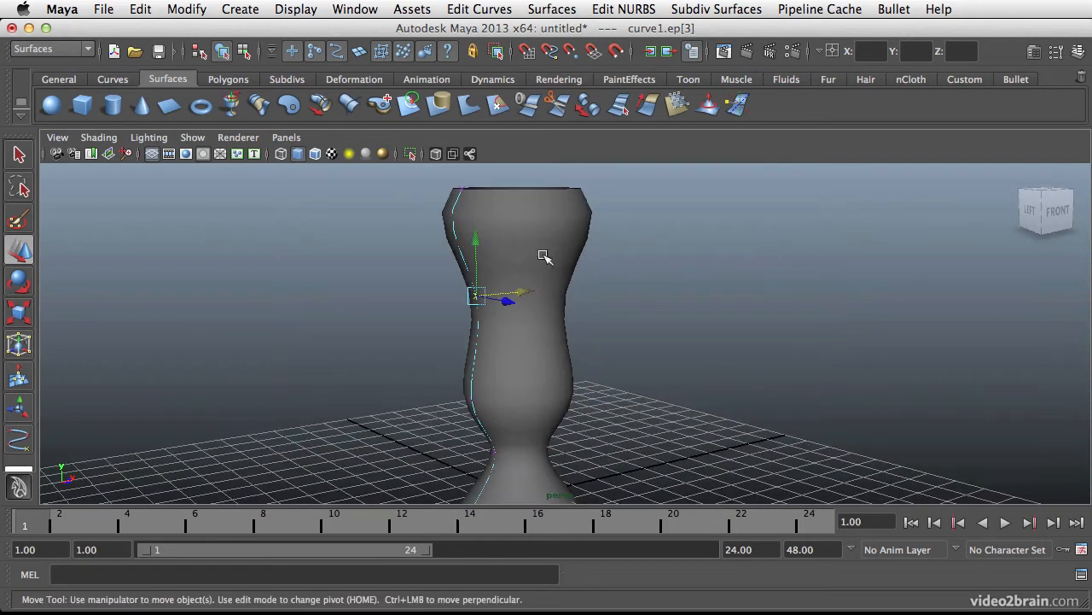
alt+drag(500, 310, 555, 275)
click(533, 257)
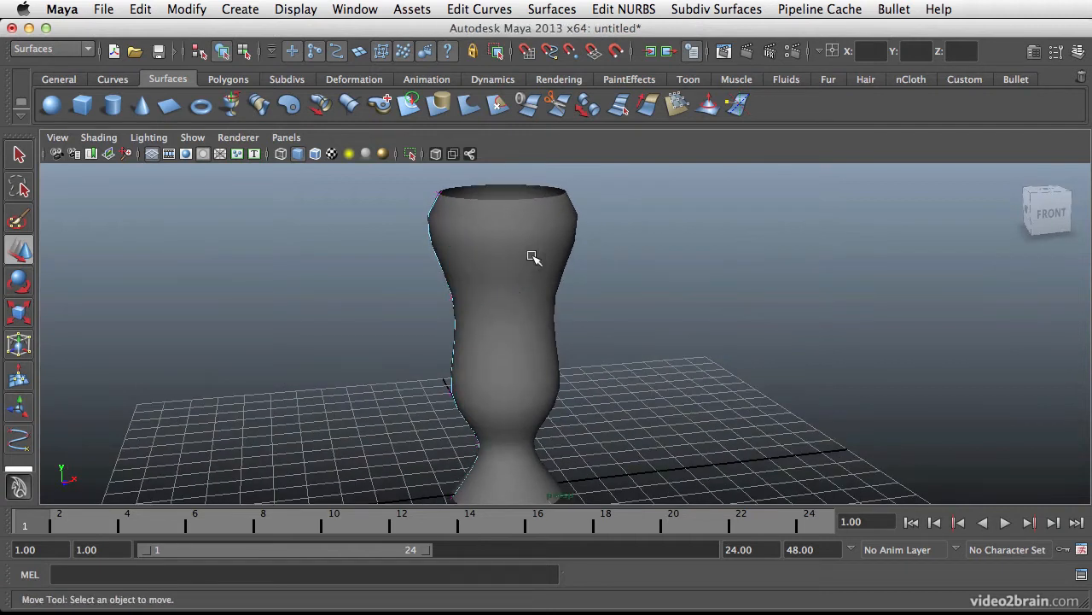
Select the vase surface in object mode and delete its construction history.
click(514, 259)
right_click(518, 261)
right_drag(518, 261, 563, 237)
alt+drag(500, 251, 502, 283)
click(101, 8)
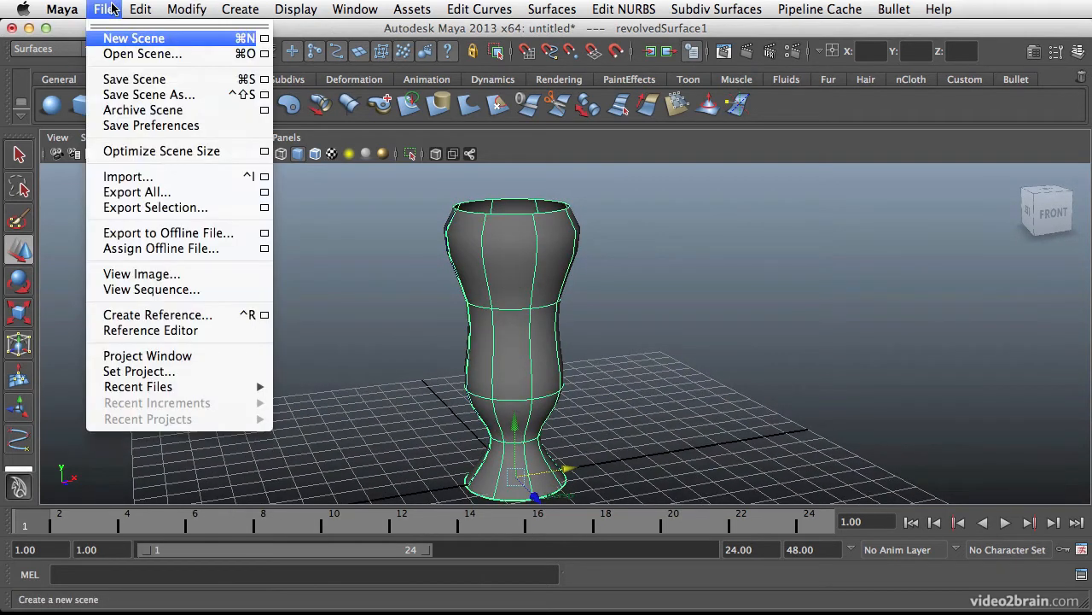
mouse_move(140, 9)
mouse_move(171, 209)
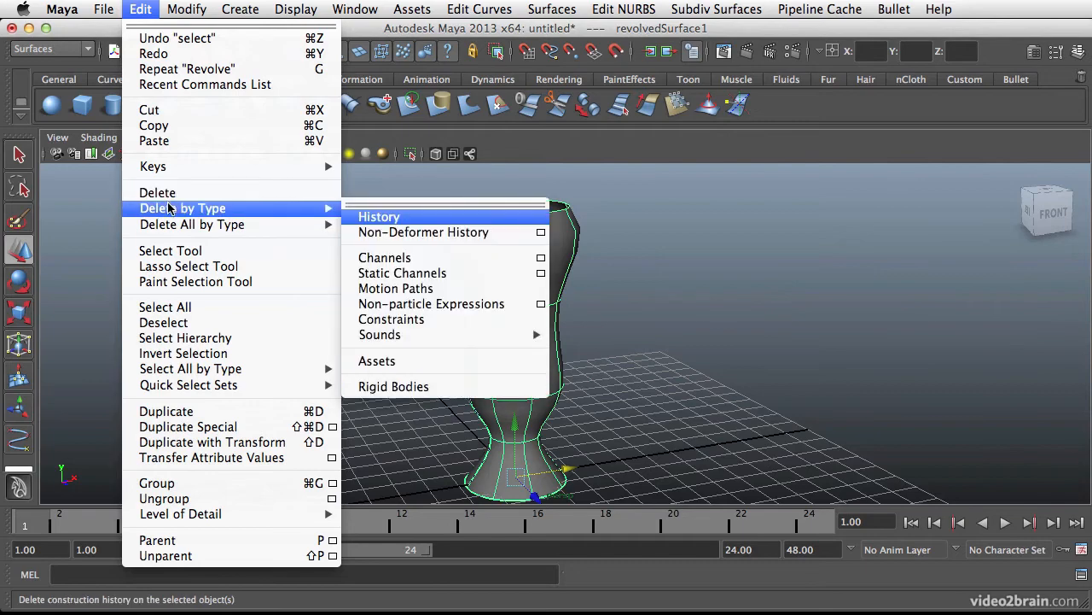
click(385, 220)
Move the vase about 2 cm along X, away from its profile curve.
alt+drag(524, 374, 573, 393)
alt+right_drag(509, 340, 674, 291)
alt+drag(446, 345, 495, 413)
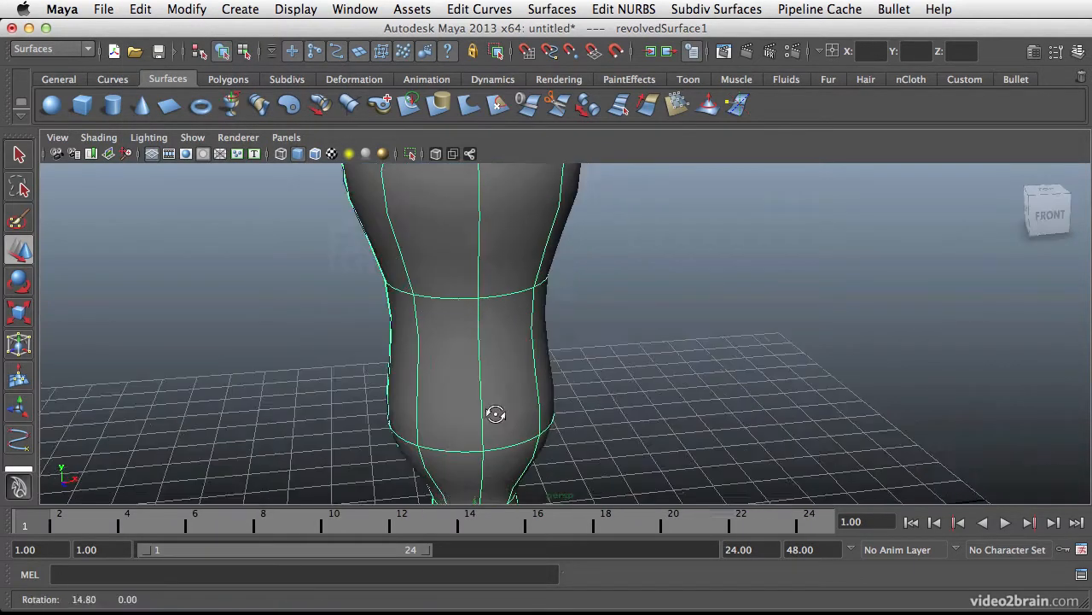
alt+right_drag(495, 413, 459, 391)
alt+drag(568, 501, 596, 497)
alt+right_drag(574, 433, 522, 382)
alt+middle_drag(576, 461, 582, 450)
drag(573, 459, 631, 459)
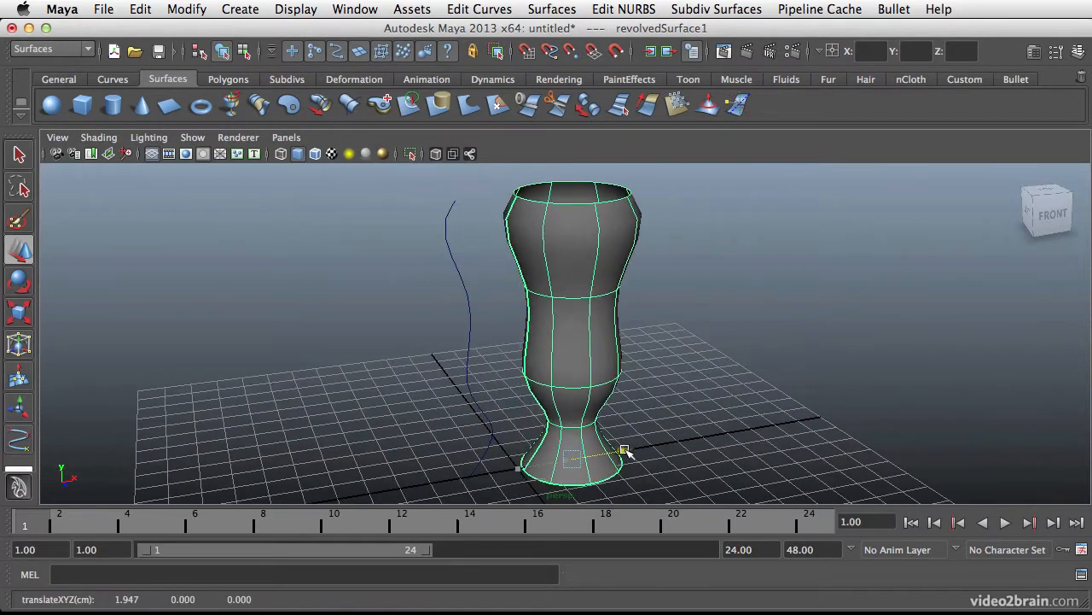
Switch the profile curve to edit point mode and move its upper-middle edit point outward to about -3.5 cm in X.
click(469, 301)
right_drag(464, 284, 461, 321)
click(468, 296)
drag(523, 295, 463, 304)
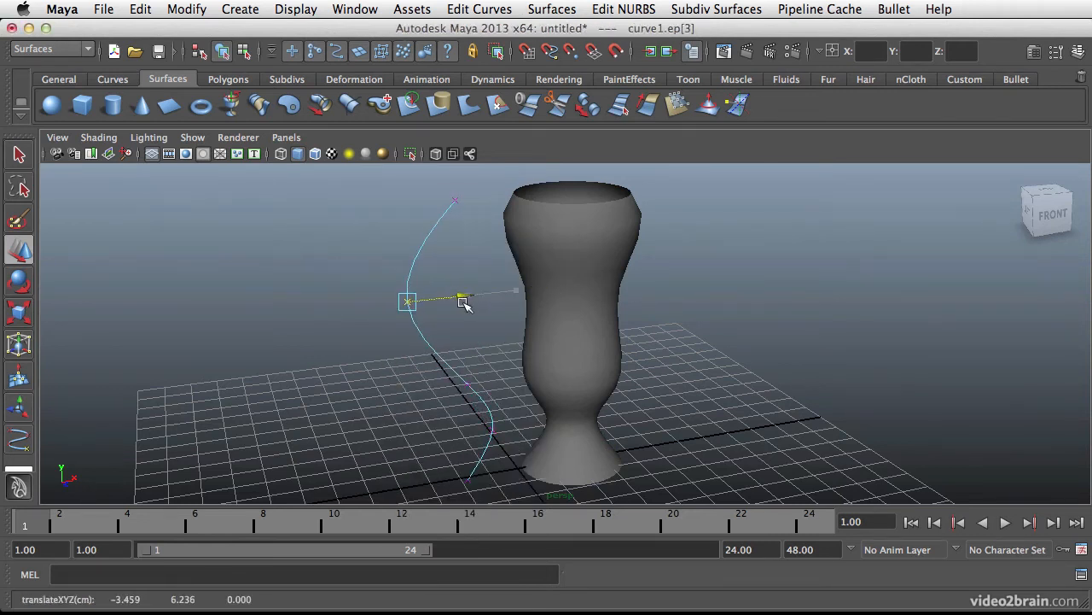
Move the first vase farther aside along X and revolve the reshaped profile curve into a second vase.
click(606, 374)
drag(621, 452, 781, 452)
click(443, 222)
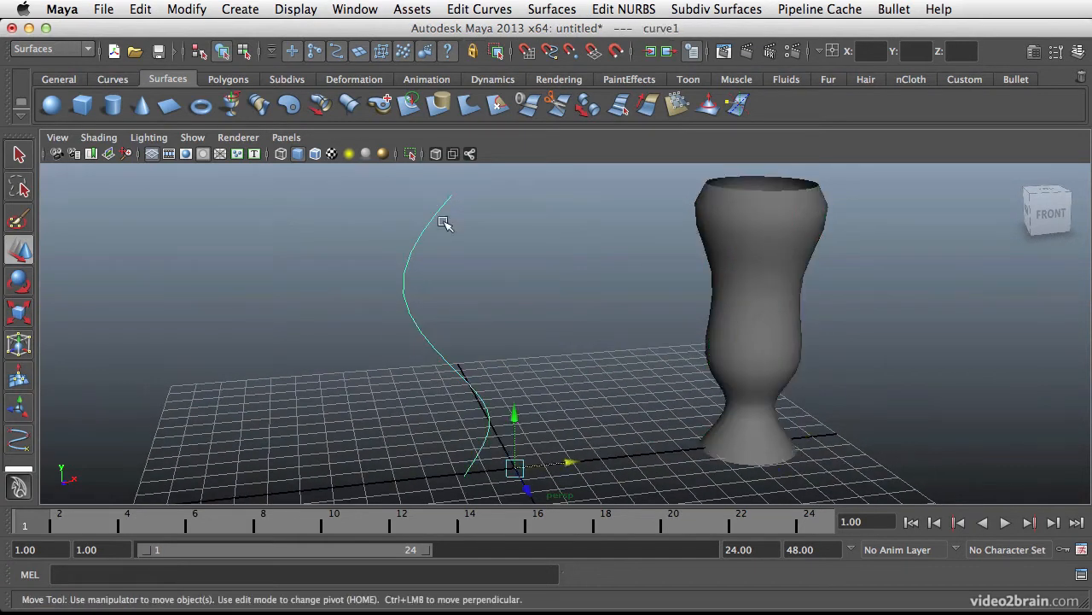
click(231, 106)
Move the second vase along negative X to the opposite side of the profile curve from the first vase.
alt+drag(495, 247, 455, 314)
alt+drag(544, 348, 307, 466)
alt+drag(398, 372, 425, 287)
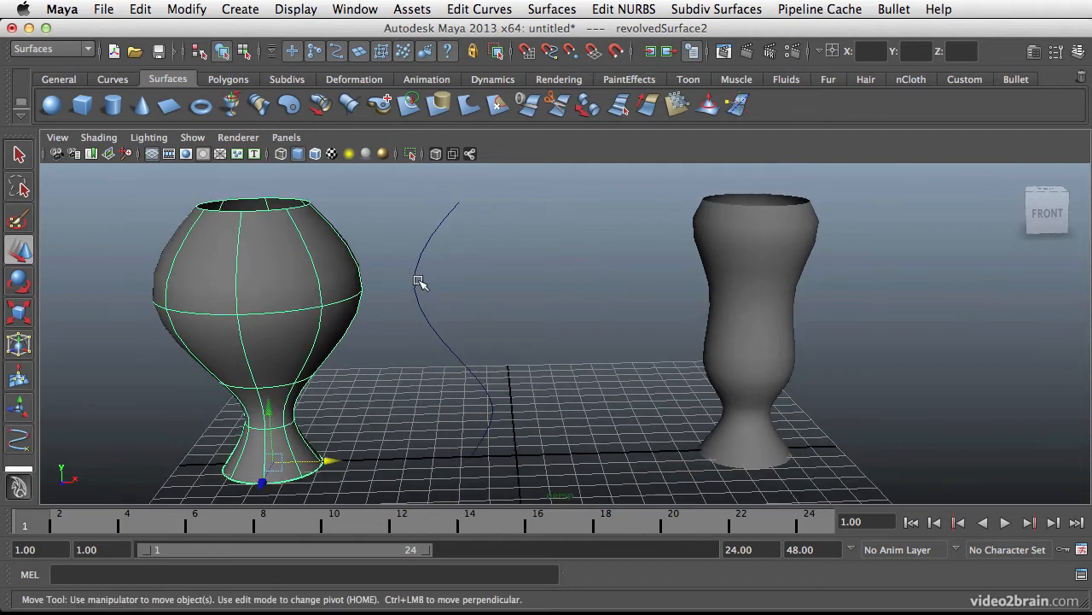
Switch the profile curve to edit point mode, then move its top edit point outward and its upper-middle edit point inward.
click(418, 281)
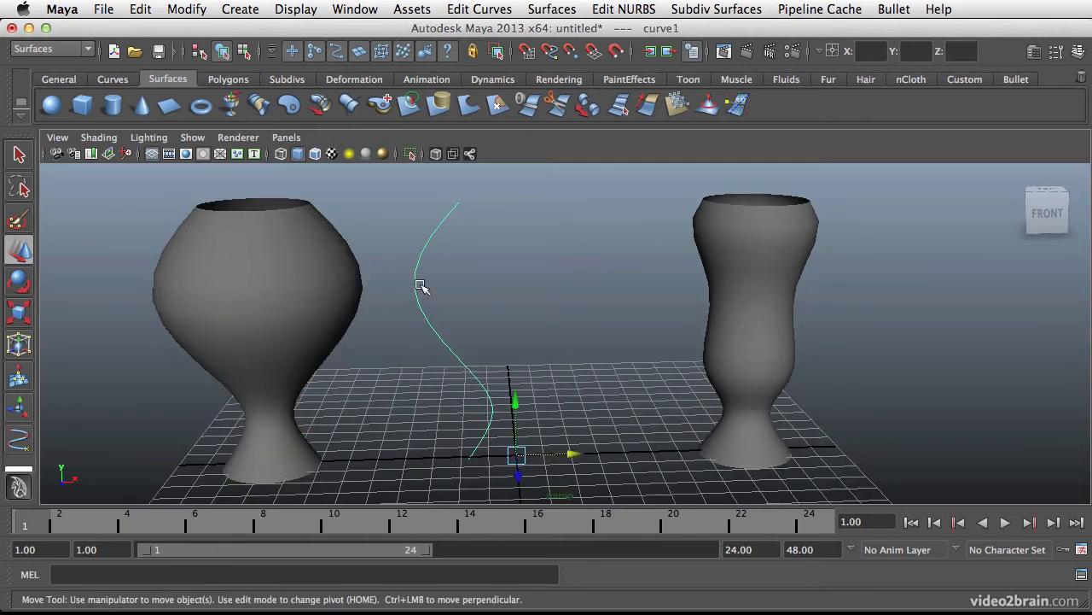
right_drag(416, 281, 427, 330)
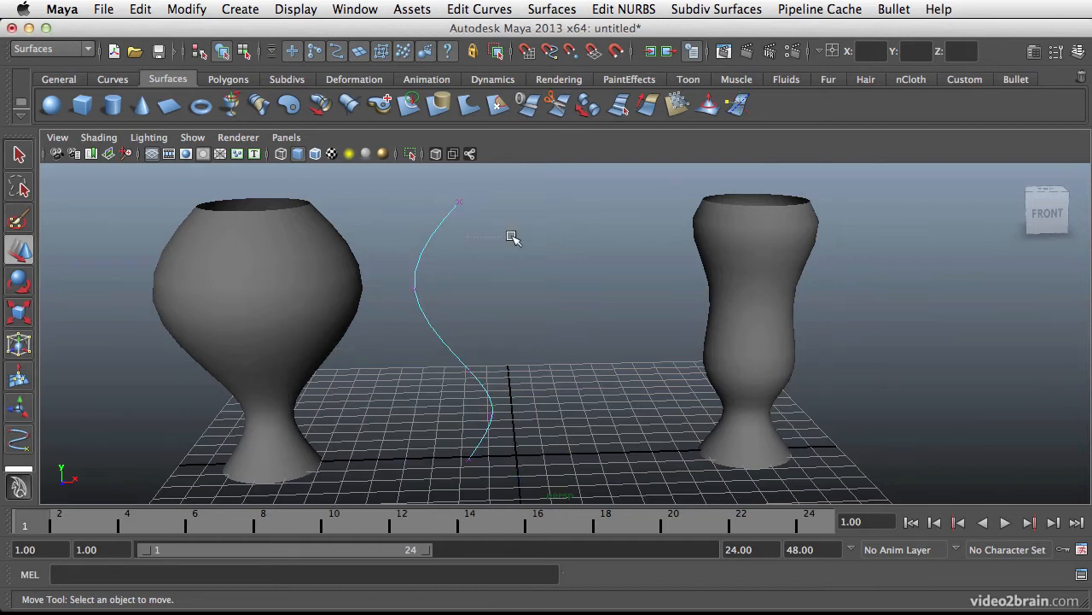
click(462, 206)
drag(518, 205, 476, 208)
click(414, 290)
drag(479, 292, 522, 290)
Delete the curve's lower-middle edit point and pull the edit point above it inward to give the second vase a goblet shape.
click(467, 369)
drag(519, 371, 530, 373)
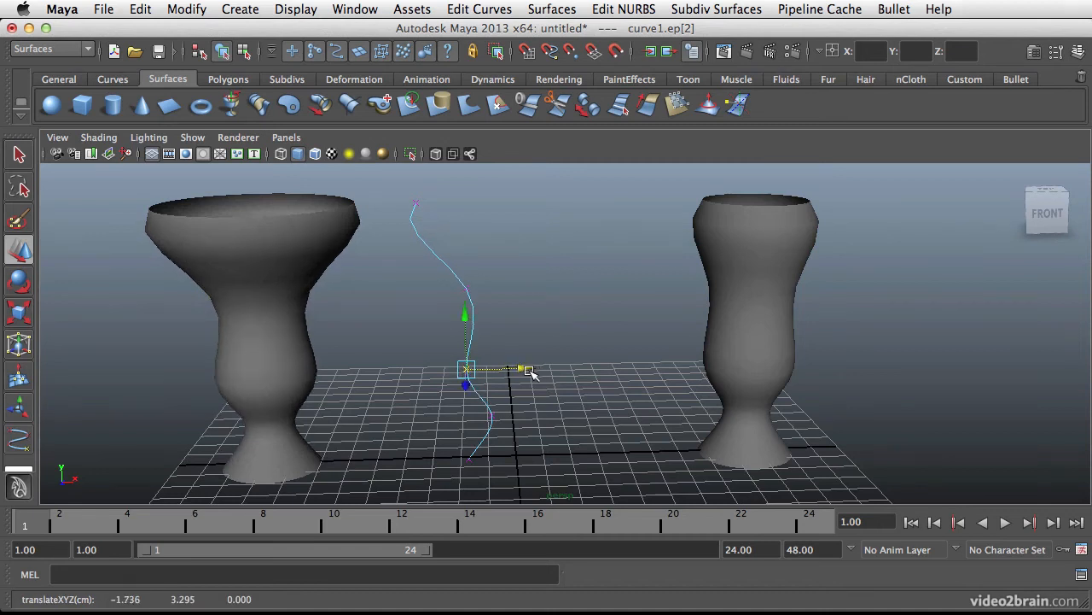
key(Delete)
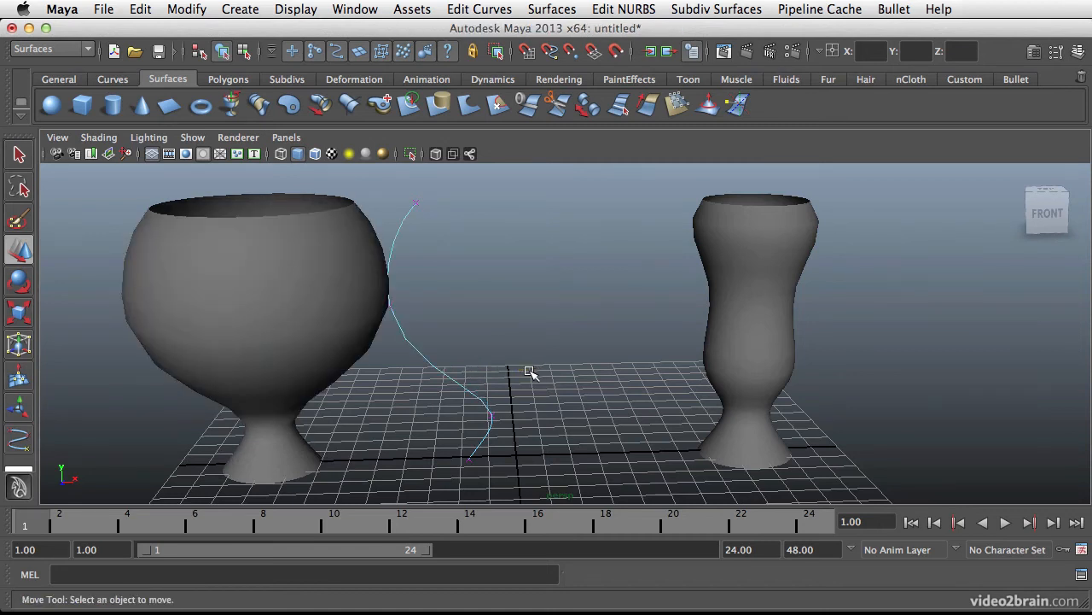
alt+drag(563, 290, 497, 300)
click(416, 291)
key(q)
Select the goblet-shaped second vase and delete its construction history.
click(332, 279)
click(108, 11)
mouse_move(142, 12)
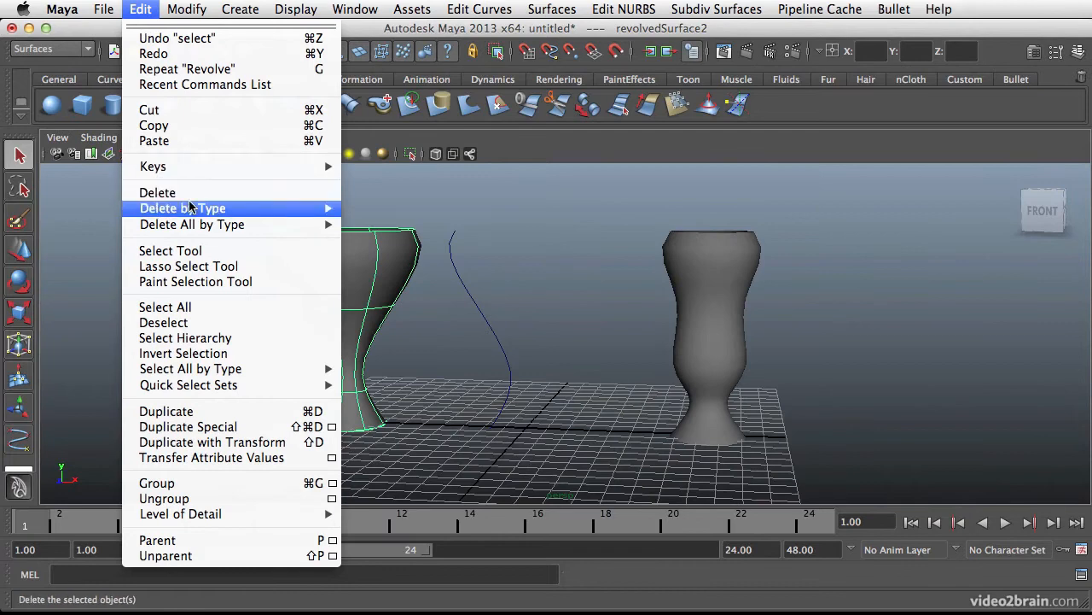
click(396, 216)
Duplicate the profile curve and move the copy about 4.3 cm back along negative Z.
alt+drag(444, 256, 510, 311)
click(485, 322)
alt+drag(456, 341, 543, 367)
alt+drag(586, 324, 501, 341)
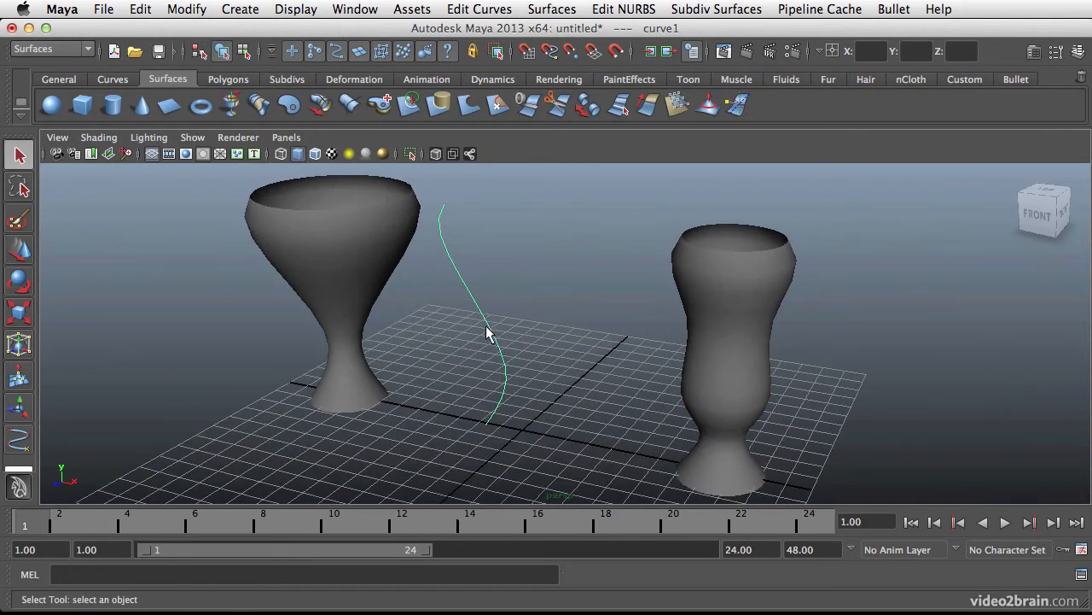
alt+drag(521, 324, 523, 367)
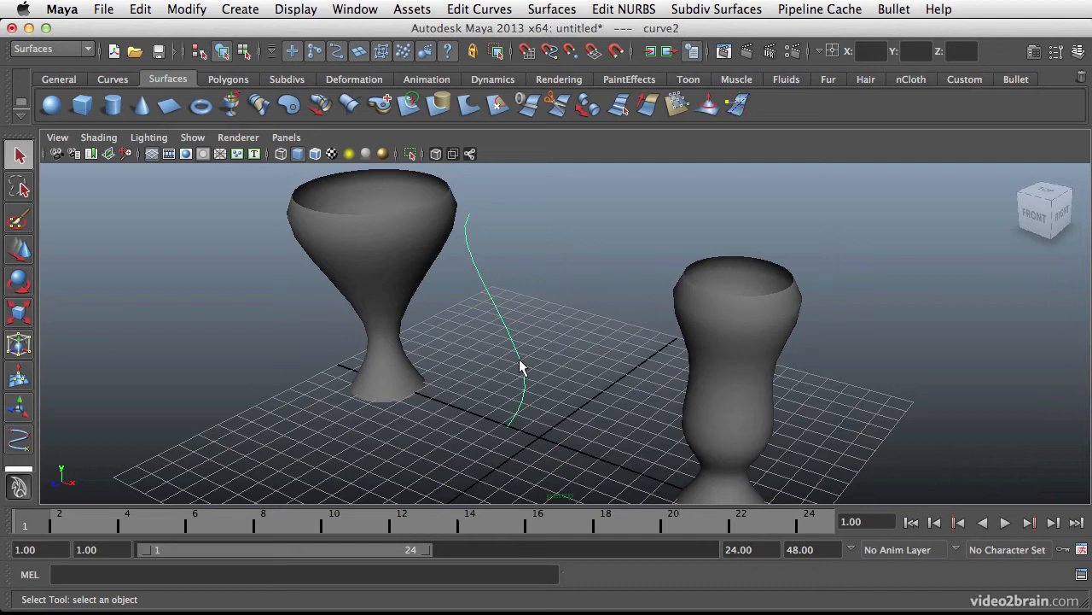
key(w)
alt+drag(517, 440, 572, 421)
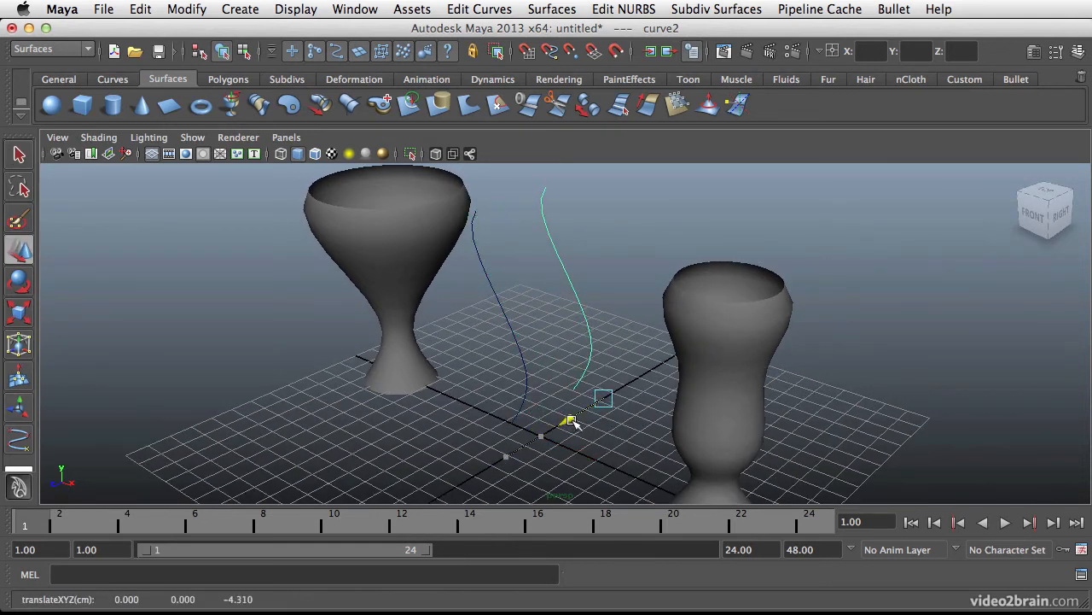
Duplicate the original profile curve again and move this copy forward along Z.
click(523, 359)
drag(488, 468, 439, 487)
alt+drag(512, 453, 547, 411)
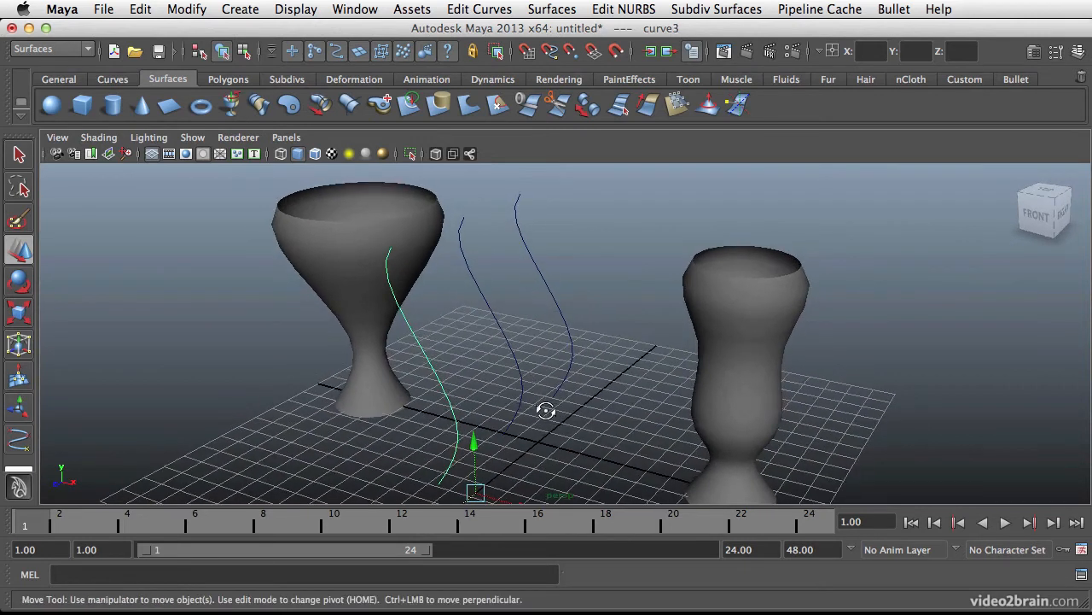
Offset the original middle curve slightly along X, out of line with its two copies, and clear the selection.
click(522, 378)
drag(589, 457, 586, 410)
alt+right_drag(586, 409, 566, 390)
alt+drag(547, 341, 514, 359)
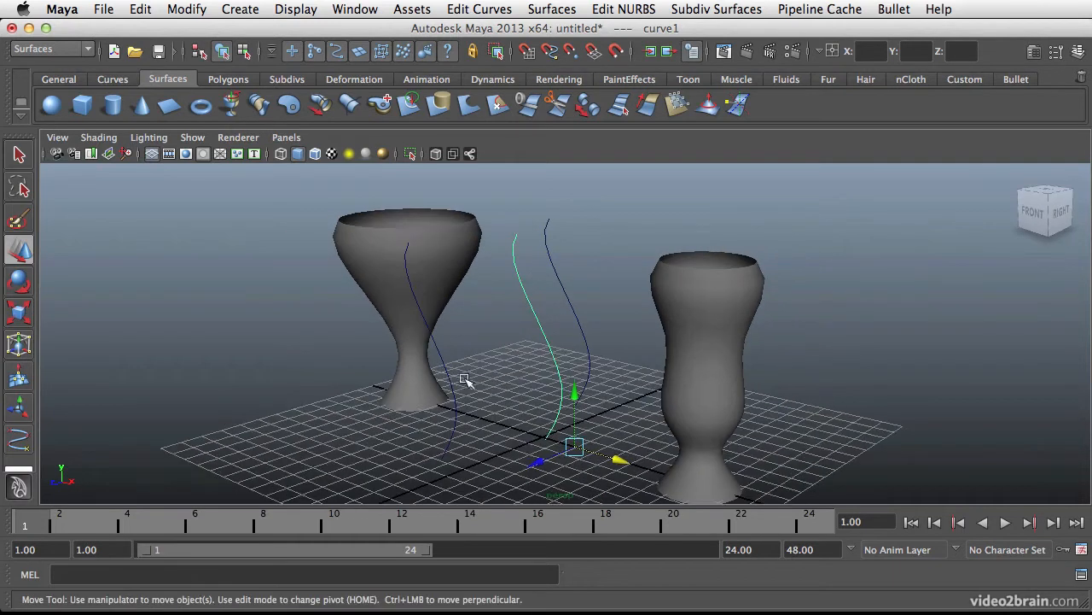
click(508, 367)
Select the front, middle and back curves in order and loft a surface through them.
alt+drag(512, 378, 525, 373)
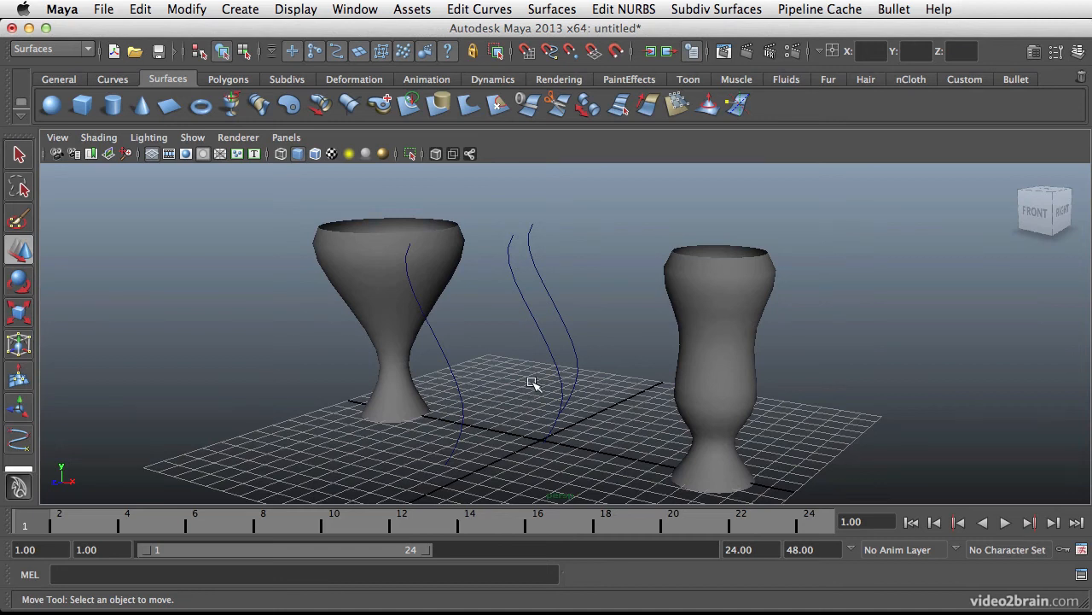
click(461, 399)
shift+click(554, 350)
shift+click(567, 333)
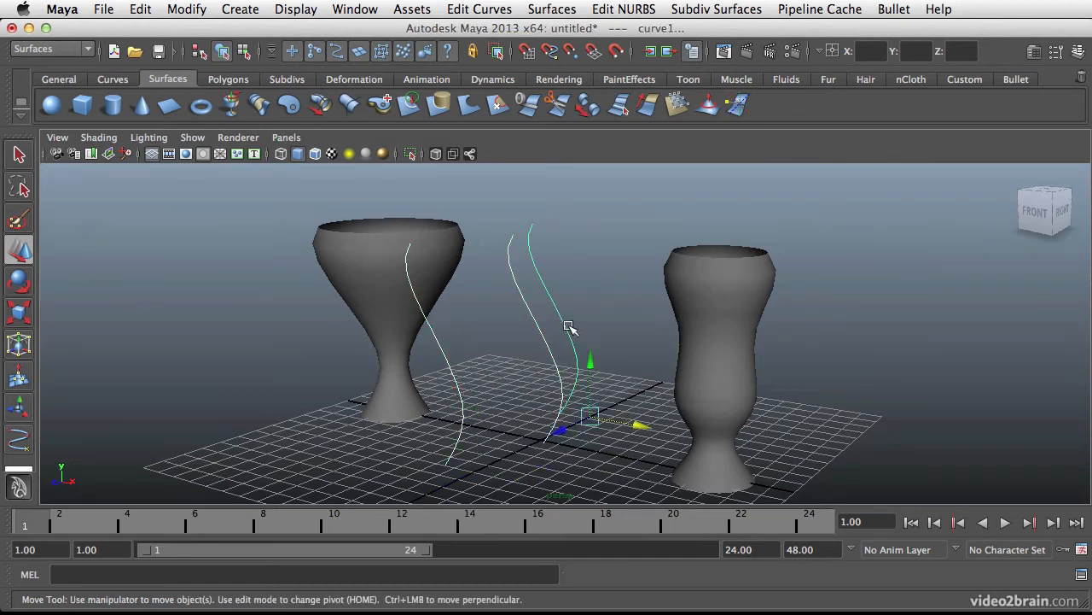
alt+drag(591, 360, 534, 383)
alt+drag(554, 333, 573, 348)
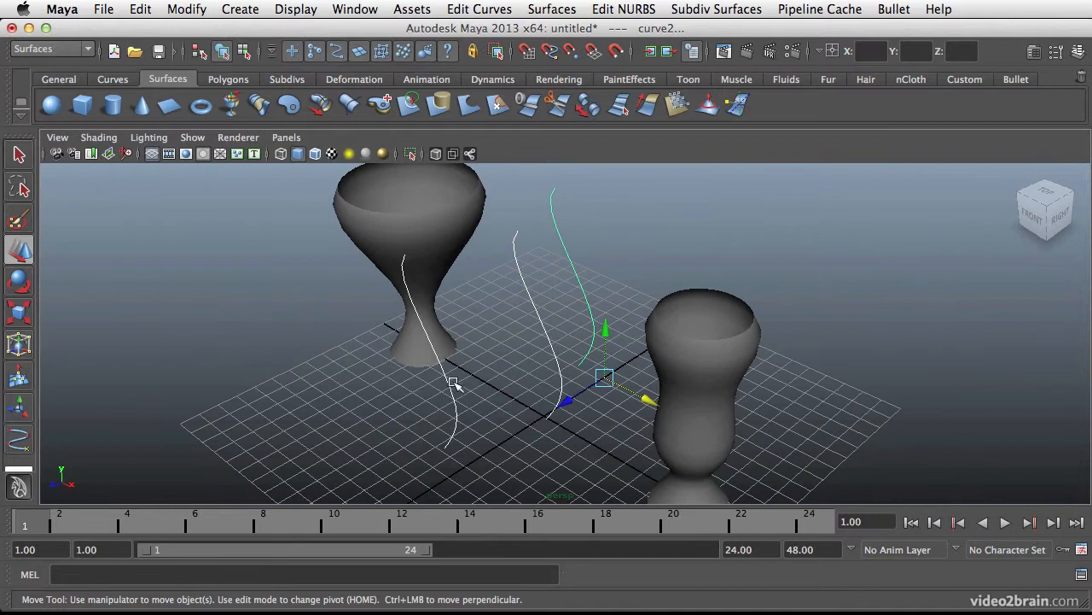
alt+drag(524, 350, 512, 380)
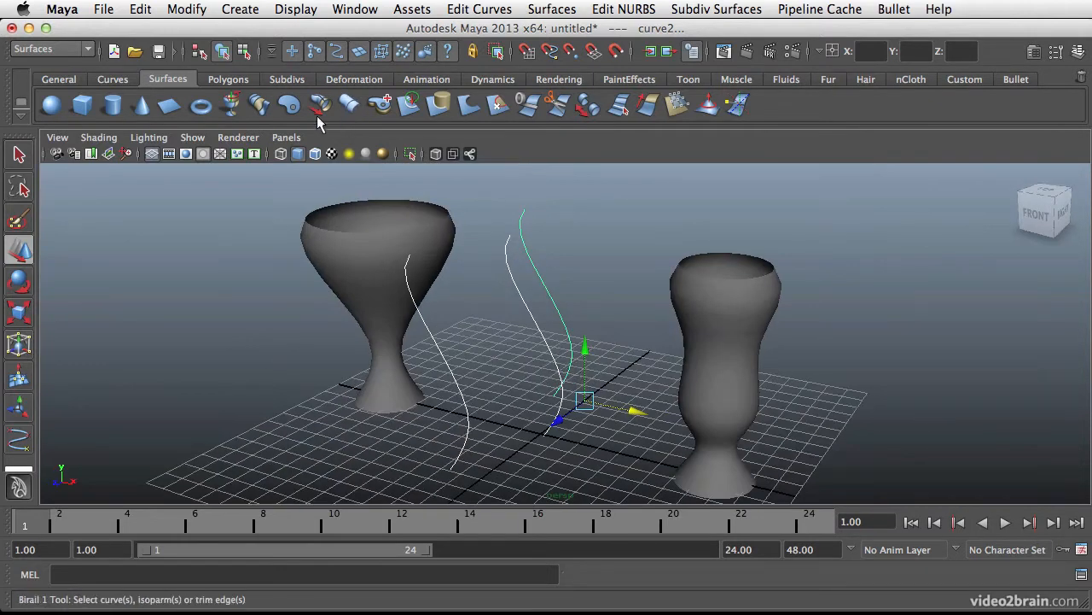
click(261, 106)
alt+drag(478, 329, 572, 346)
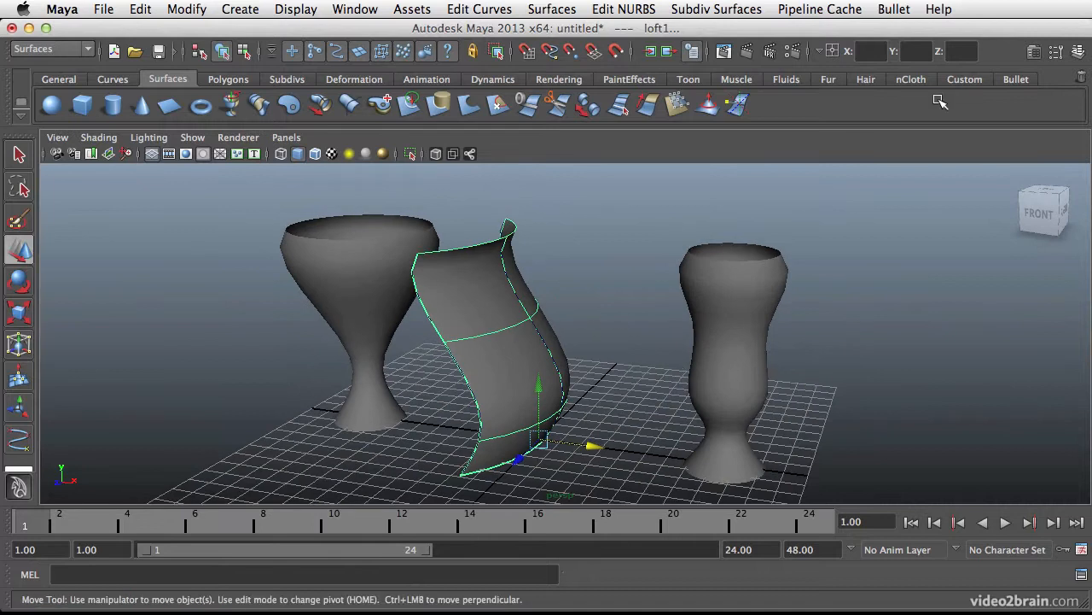
Show the loft's attributes and set its section spans to 2.
click(1033, 51)
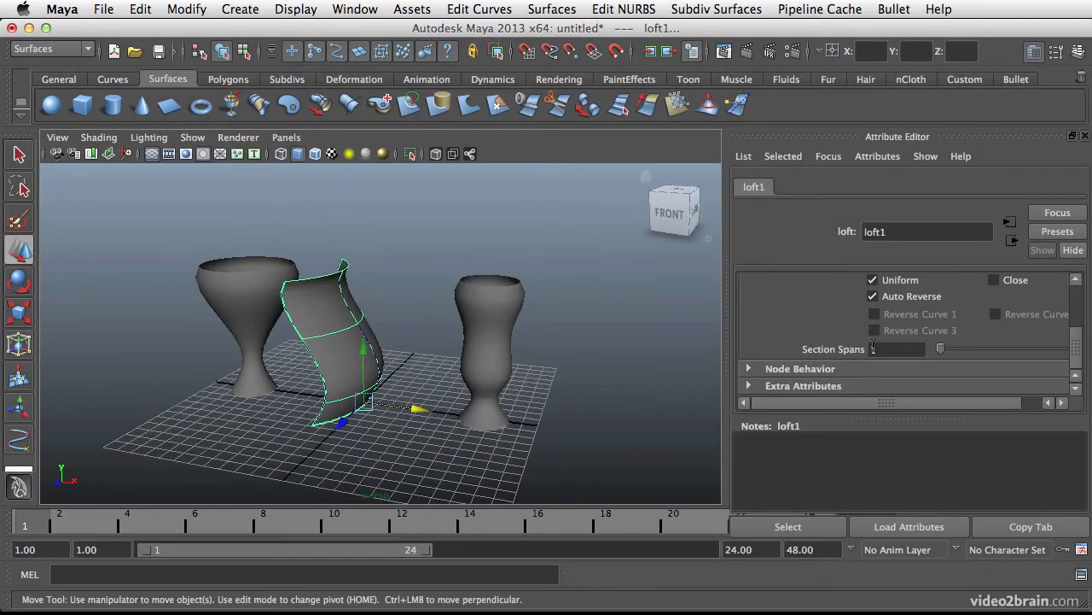
alt+drag(462, 362, 435, 374)
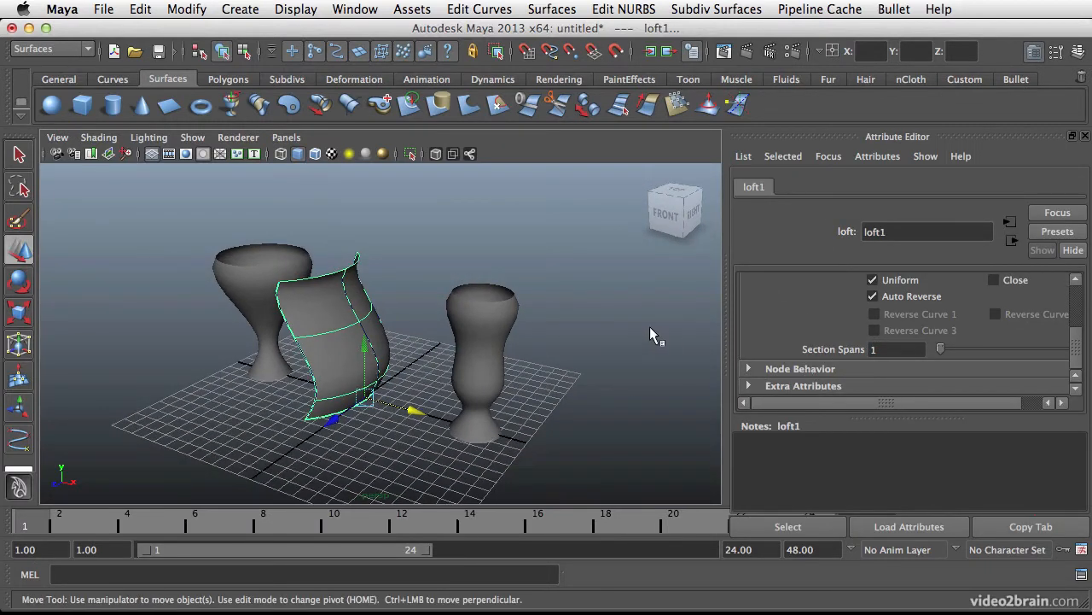
mouse_move(943, 353)
mouse_down()
mouse_move(1003, 351)
mouse_move(959, 357)
mouse_up()
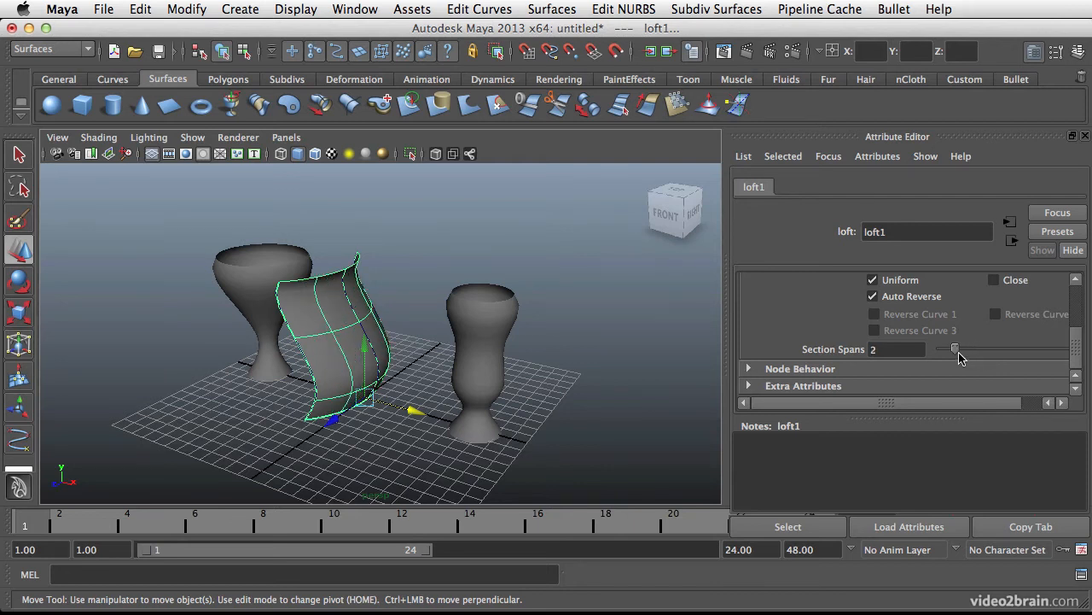
Select the middle loft curve and move it to about 1.8 cm along X to bow the surface.
mouse_move(364, 332)
alt+mouse_down()
mouse_move(203, 324)
mouse_move(357, 318)
alt+mouse_up()
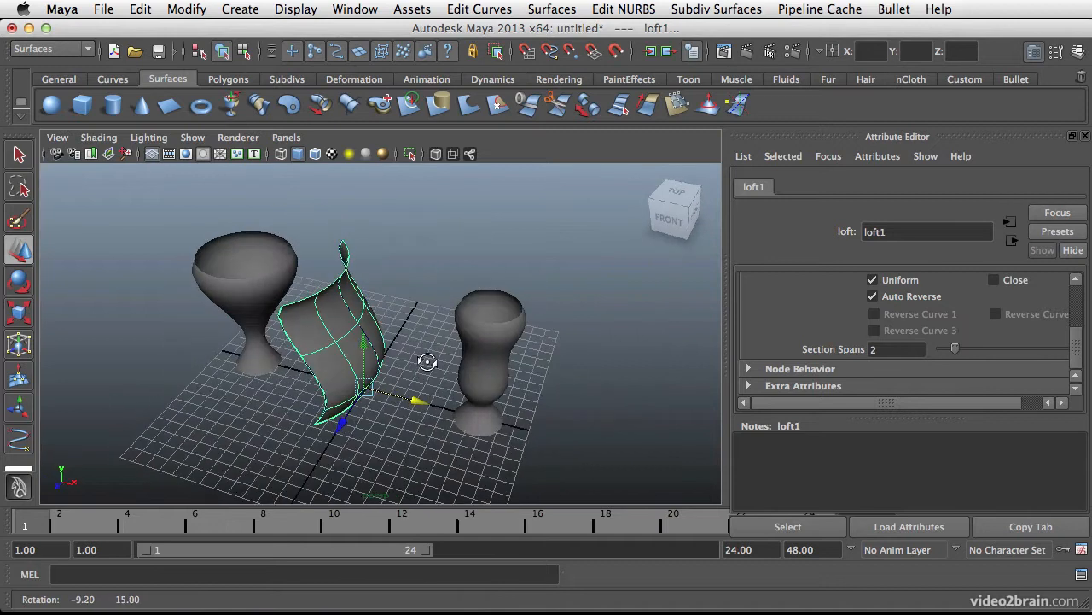
click(357, 317)
mouse_move(440, 408)
mouse_down()
mouse_move(429, 402)
mouse_move(442, 405)
mouse_up()
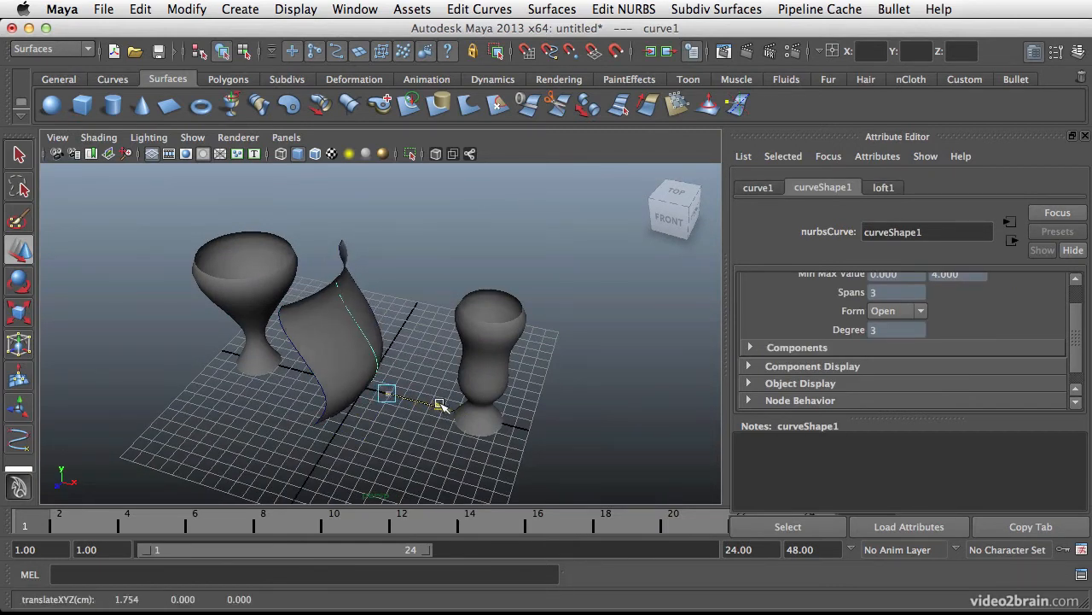
Move the lofted surface about 2 cm along X, clear of its source curves.
alt+drag(378, 363, 389, 350)
click(367, 359)
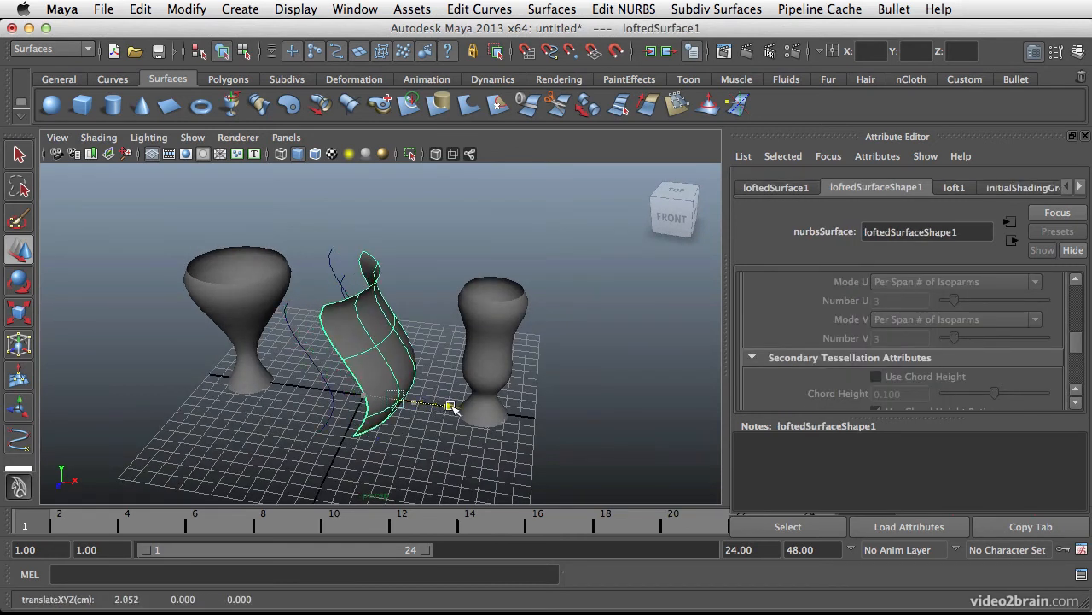
alt+drag(448, 404, 408, 373)
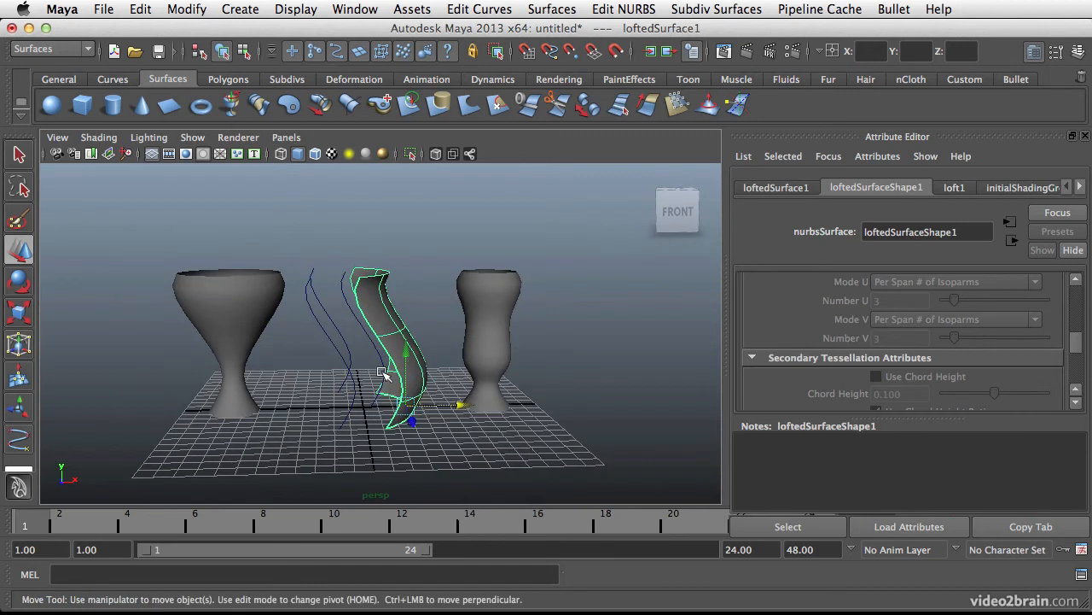
Switch the middle source curve of the loft to edit point mode.
click(381, 372)
right_click(381, 369)
click(381, 386)
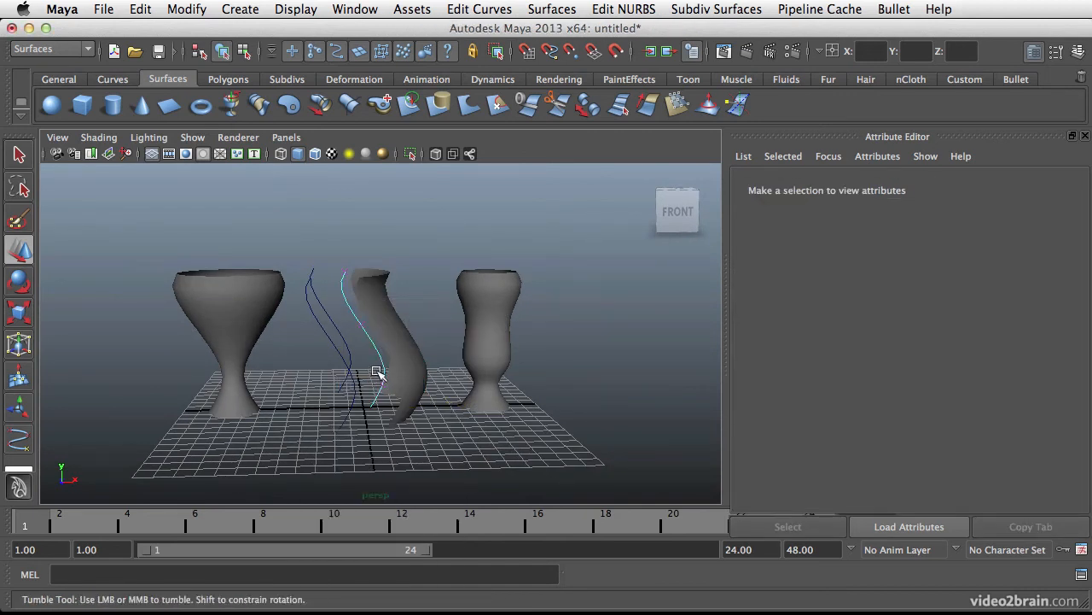
alt+drag(381, 376, 383, 356)
Try to reshape the loft by moving the central edit point of its middle curve along X.
click(359, 325)
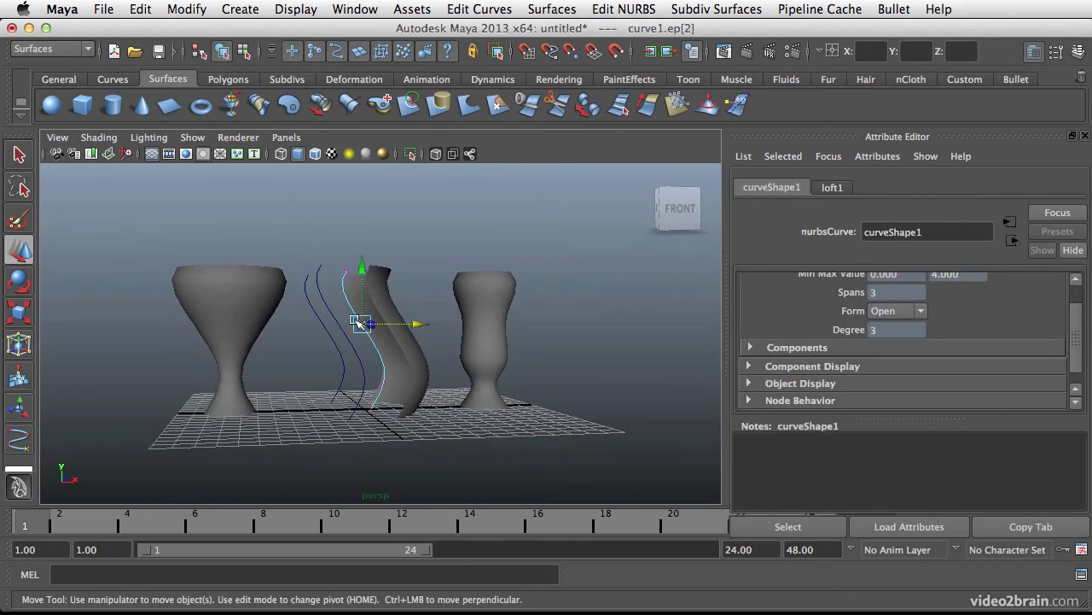
mouse_move(422, 323)
mouse_down()
mouse_move(328, 326)
mouse_move(415, 332)
mouse_move(408, 338)
mouse_up()
key(z)
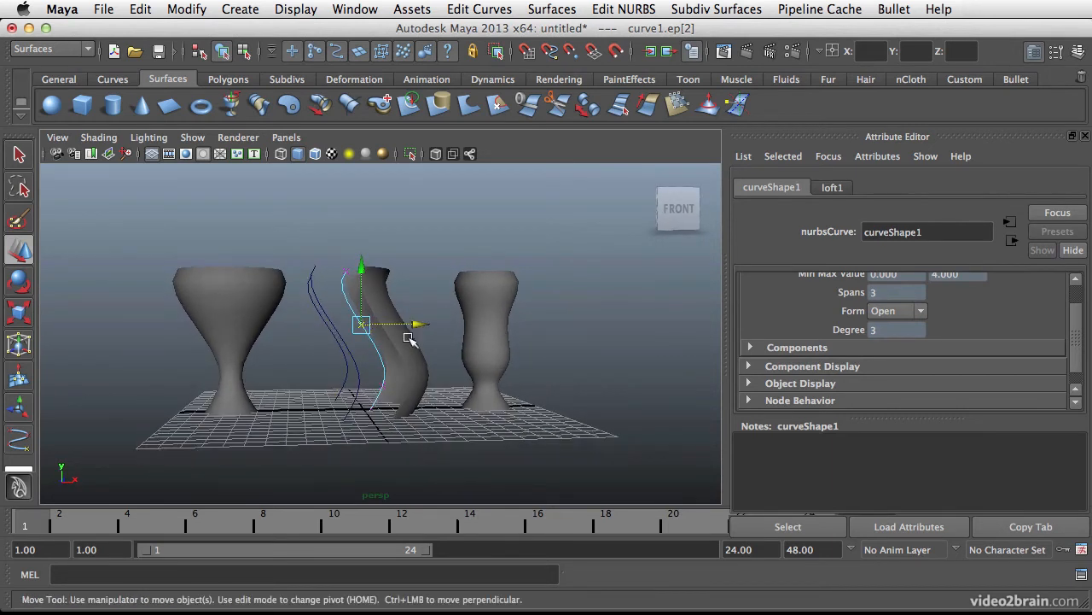
Move the middle curve's lower edit point outward along X and adjust its central edit point to bulge the lofted surface.
drag(432, 383, 451, 387)
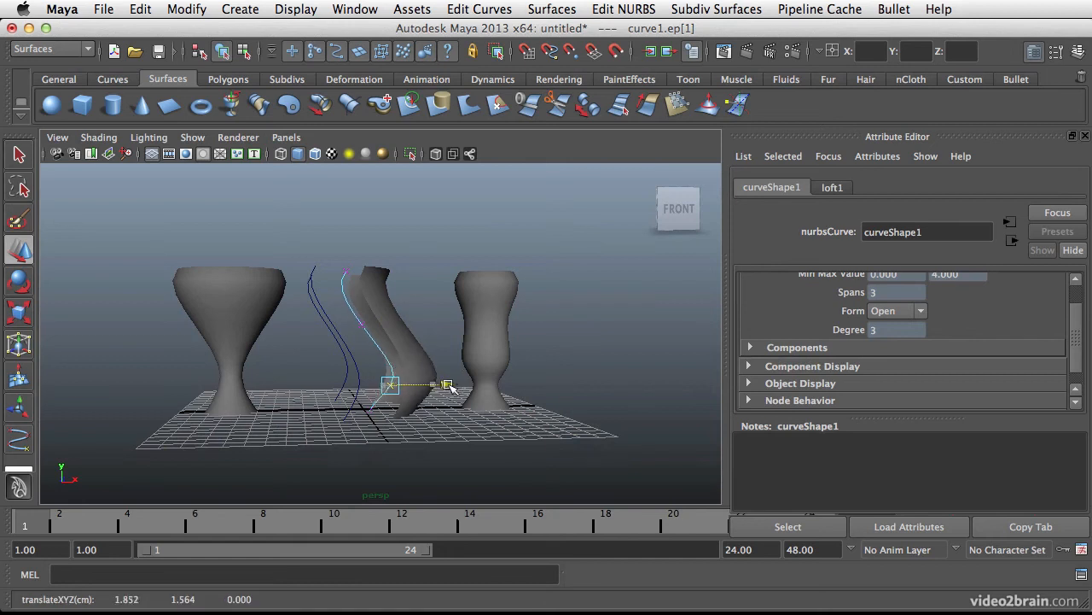
click(359, 326)
click(406, 324)
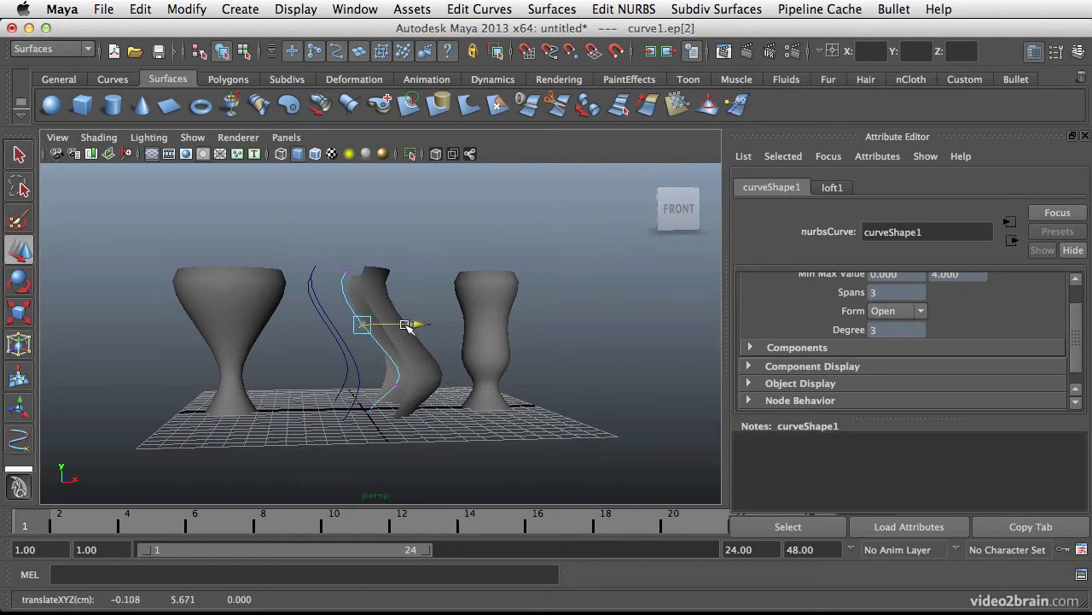
alt+drag(435, 339, 416, 384)
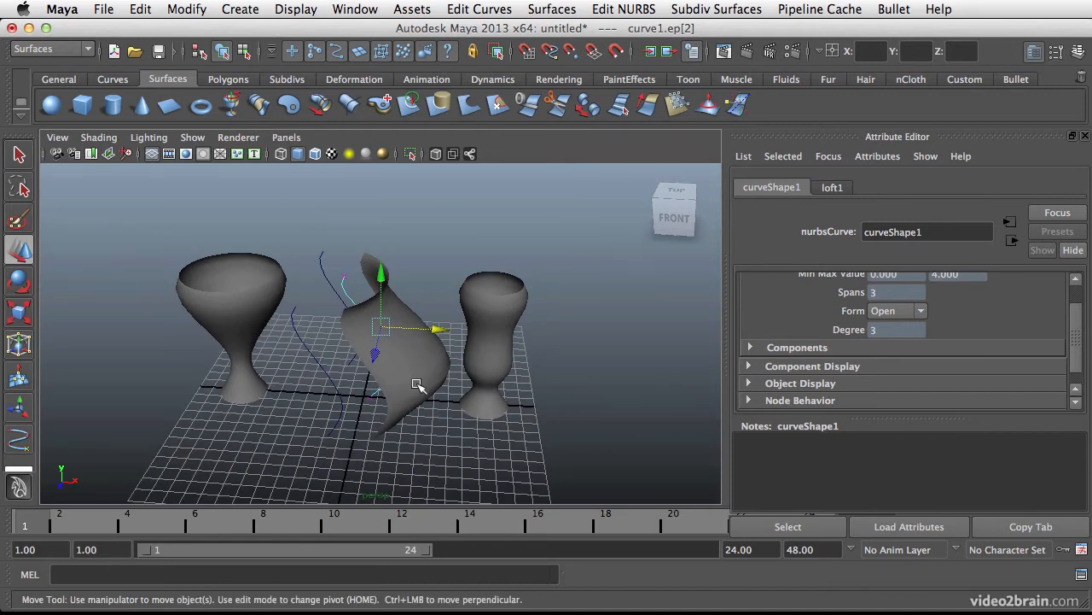